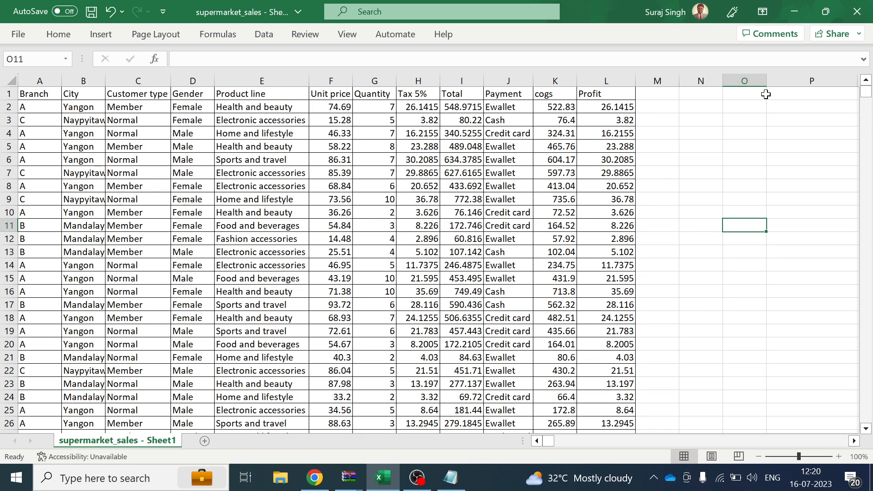
# Step: Examine the header row and the Branch column of the supermarket sales data
pyautogui.moveTo(40, 94); pyautogui.dragTo(594, 90)
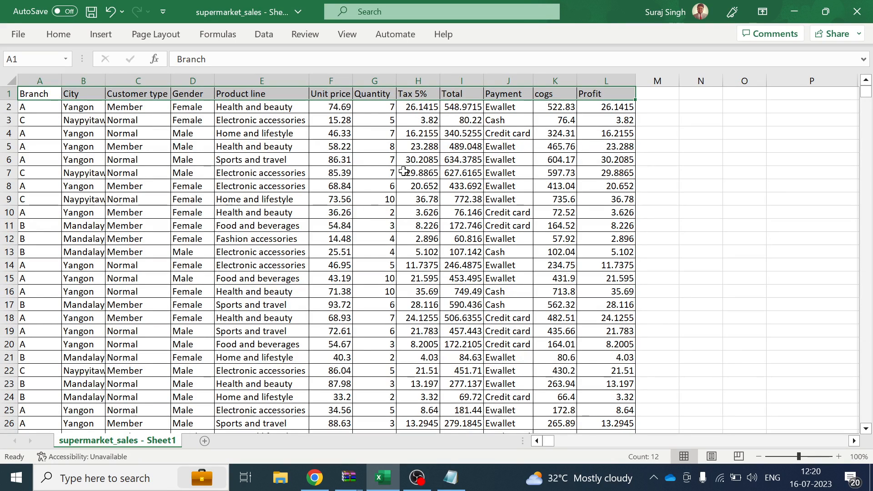
pyautogui.click(40, 81)
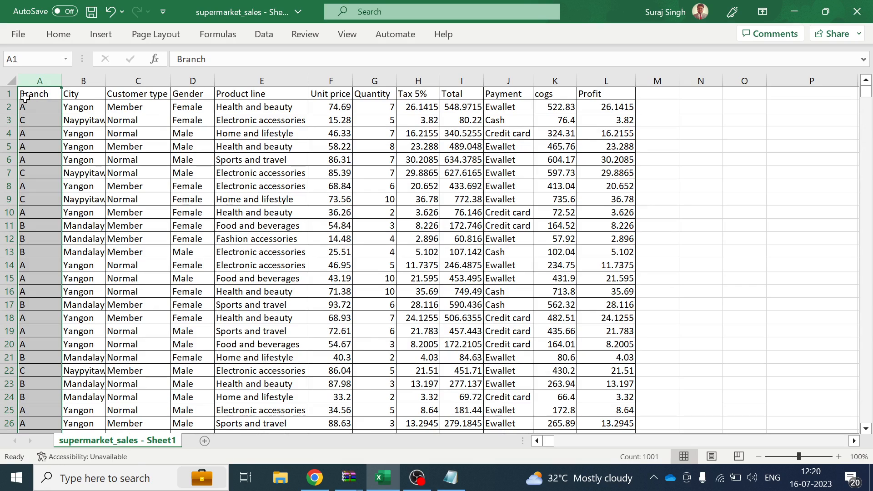
pyautogui.click(6, 94)
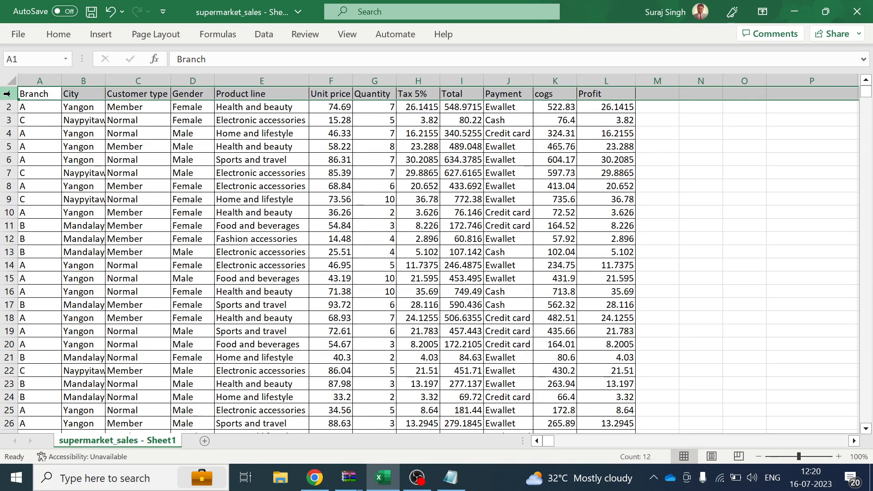
pyautogui.click(40, 81)
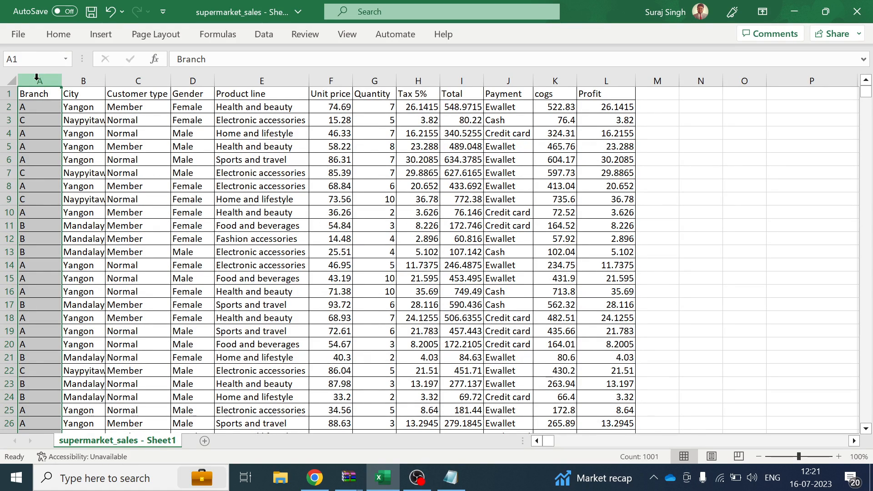
# Step: Create a PivotTable from the sales data range A1:L1001, placed in the existing worksheet at cell U8
pyautogui.click(190, 161)
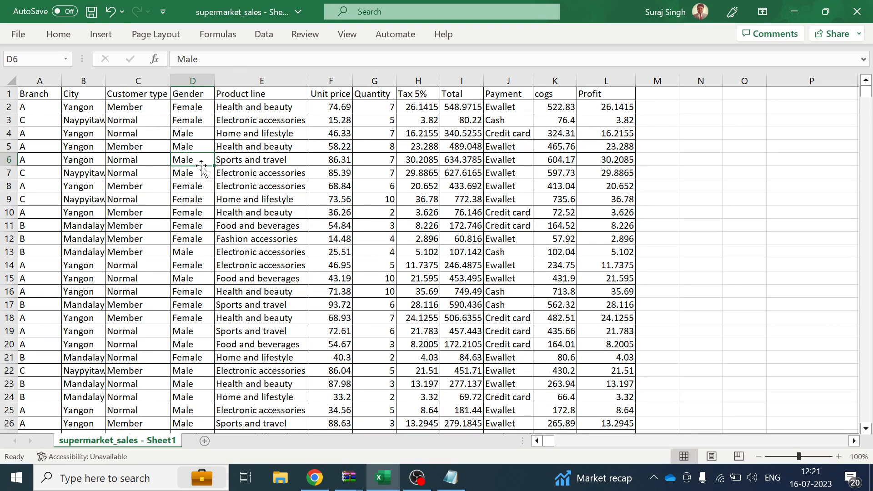
pyautogui.click(100, 34)
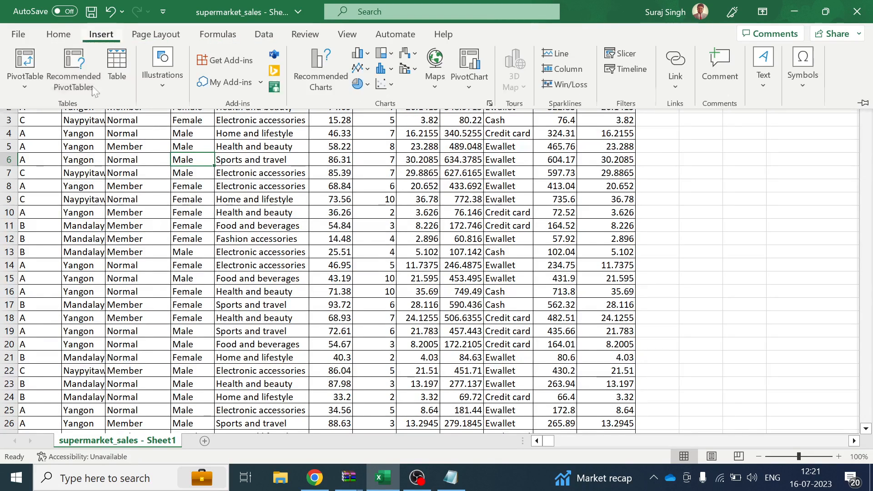
pyautogui.click(27, 76)
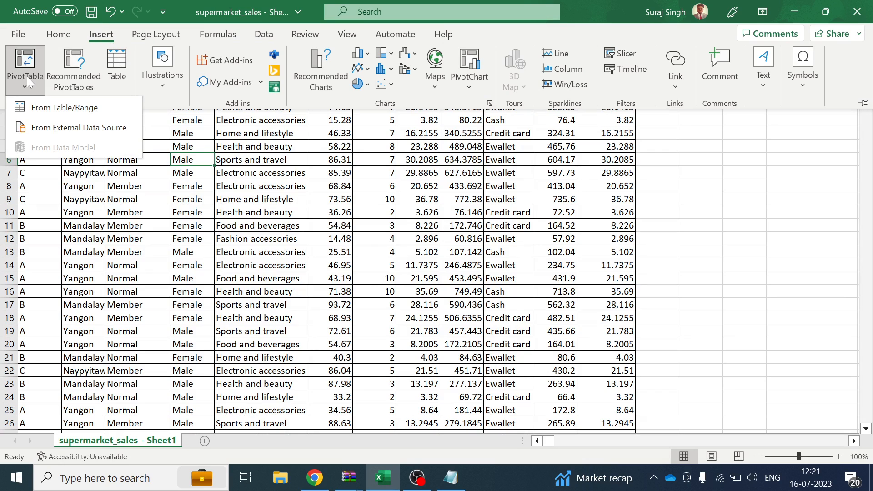
pyautogui.click(53, 109)
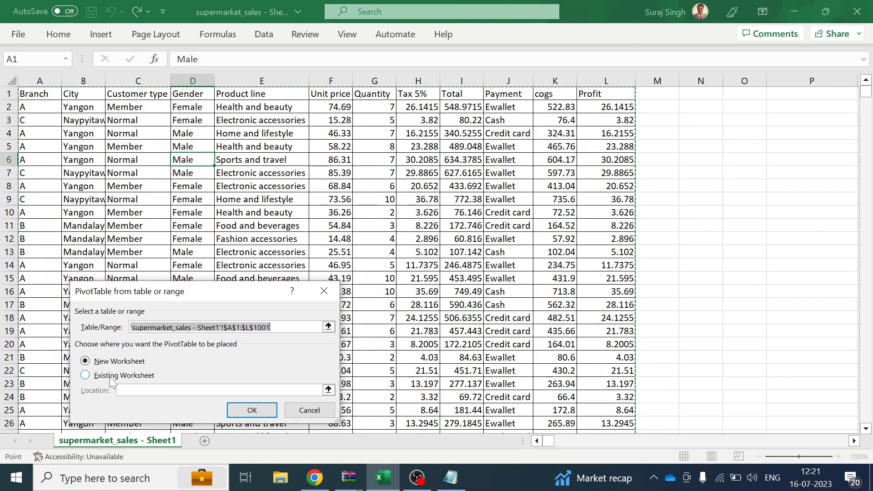
pyautogui.click(84, 375)
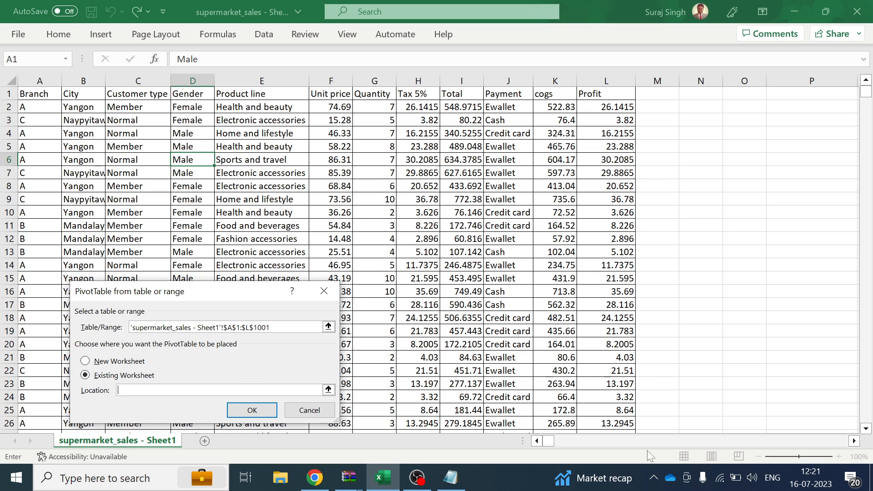
pyautogui.moveTo(550, 442)
pyautogui.mouseDown()
pyautogui.moveTo(579, 442)
pyautogui.moveTo(555, 442)
pyautogui.mouseUp()
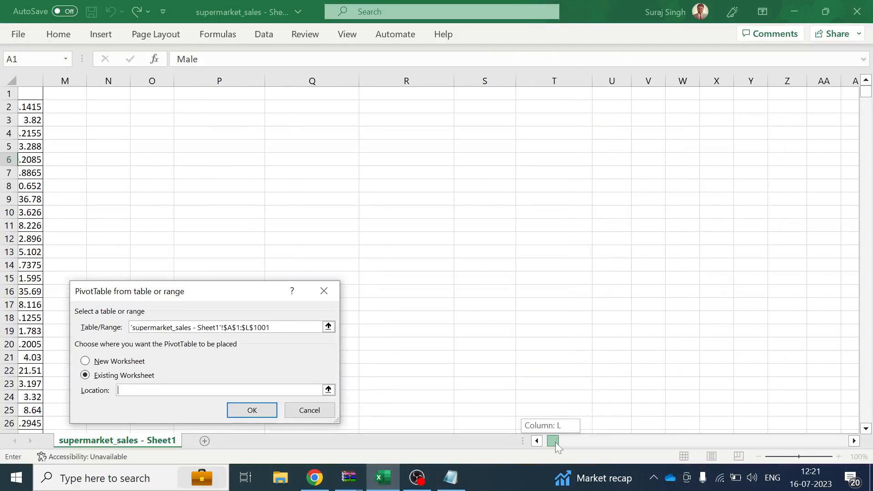
pyautogui.click(611, 185)
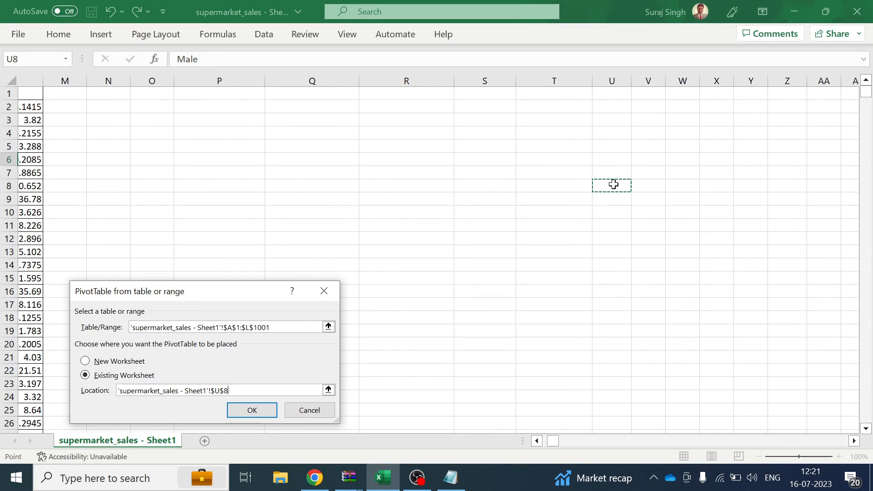
pyautogui.click(251, 409)
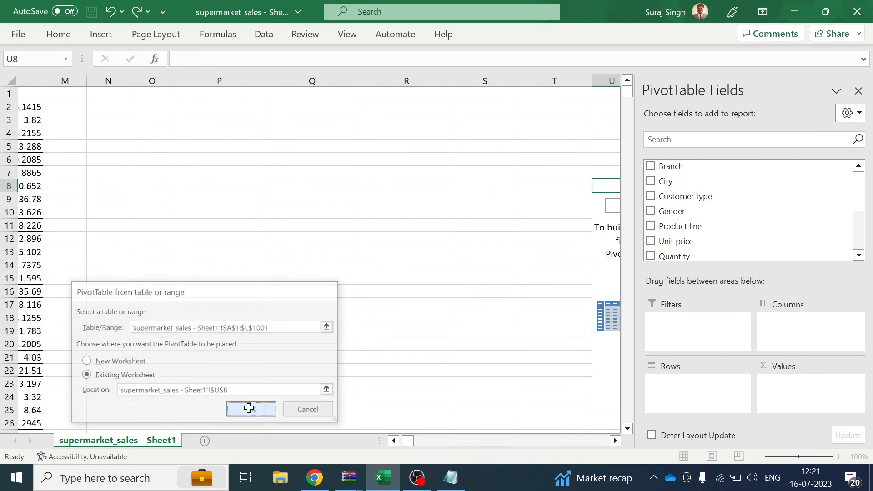
# Step: Switch to Notepad to read the "Gender Wise Product line sales" task and return to Excel to review the source data columns
pyautogui.click(452, 478)
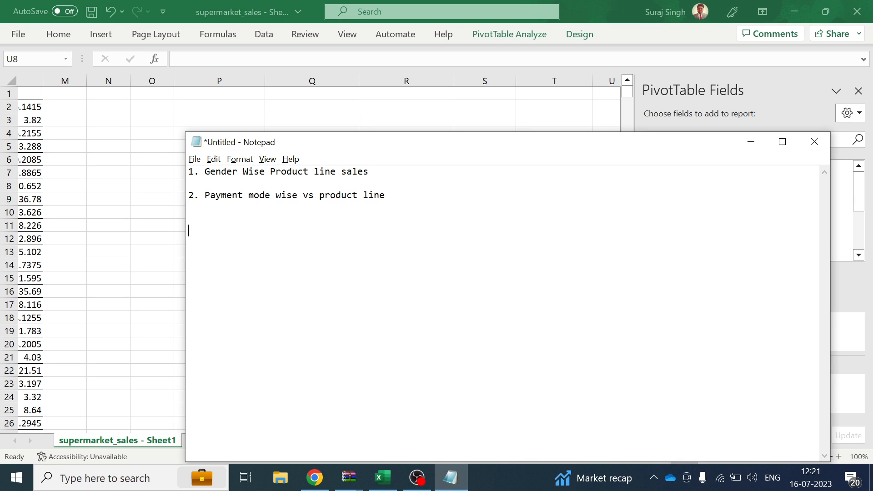
pyautogui.moveTo(204, 171); pyautogui.dragTo(189, 183)
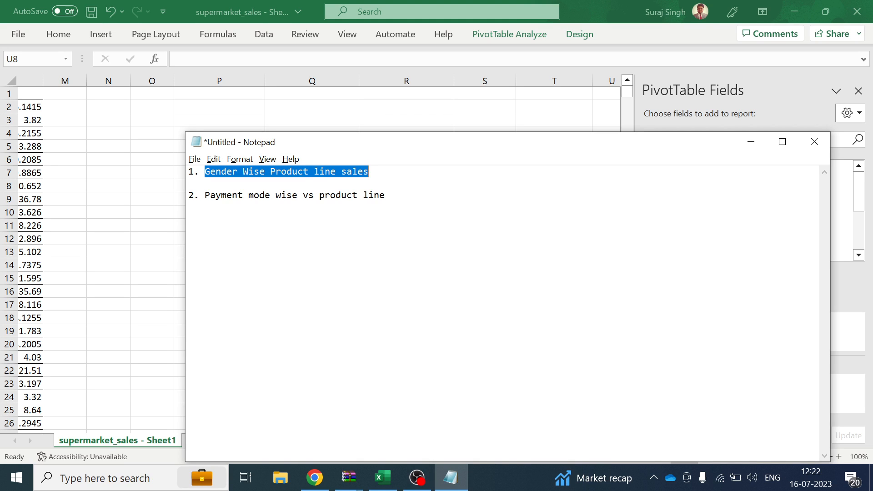
pyautogui.click(753, 143)
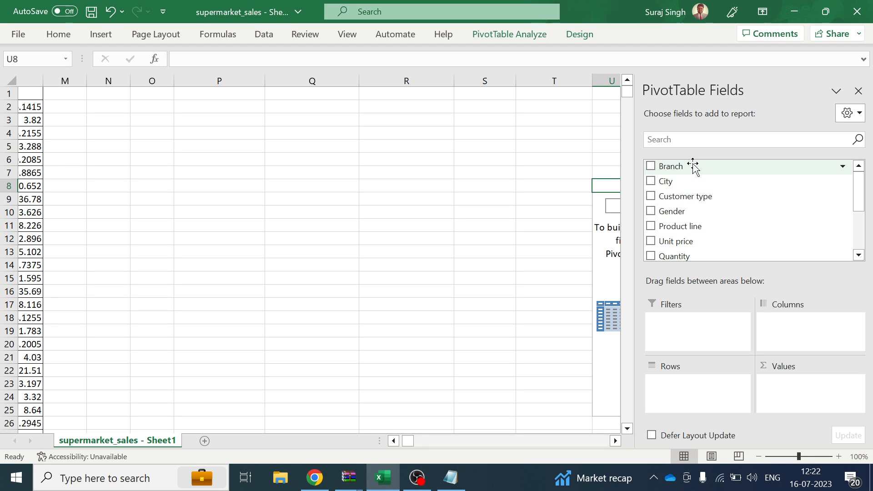
pyautogui.moveTo(413, 444); pyautogui.dragTo(402, 441)
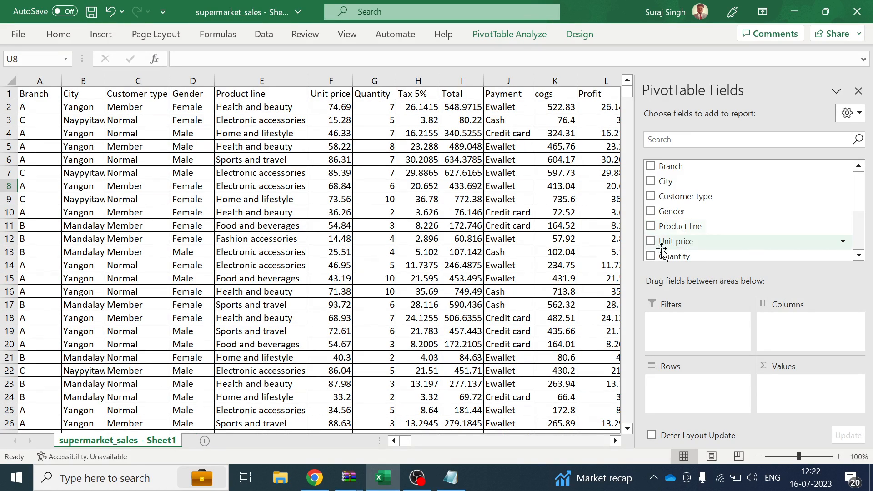
pyautogui.click(452, 482)
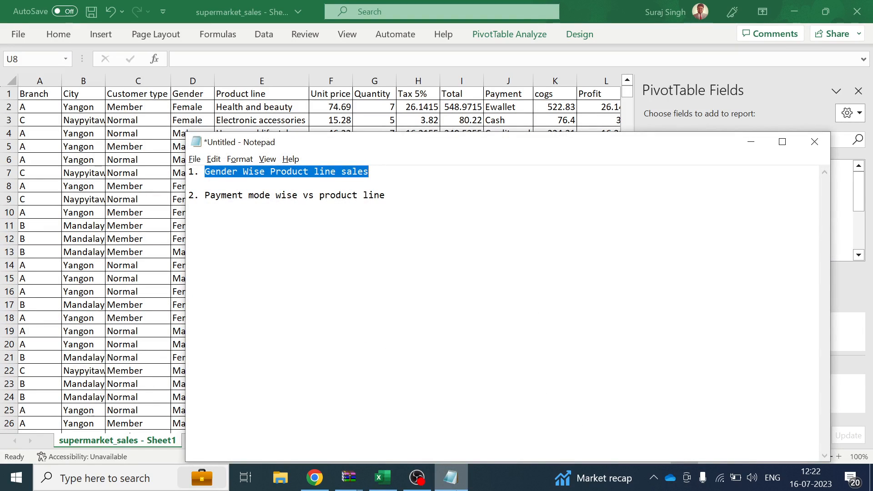
pyautogui.click(455, 488)
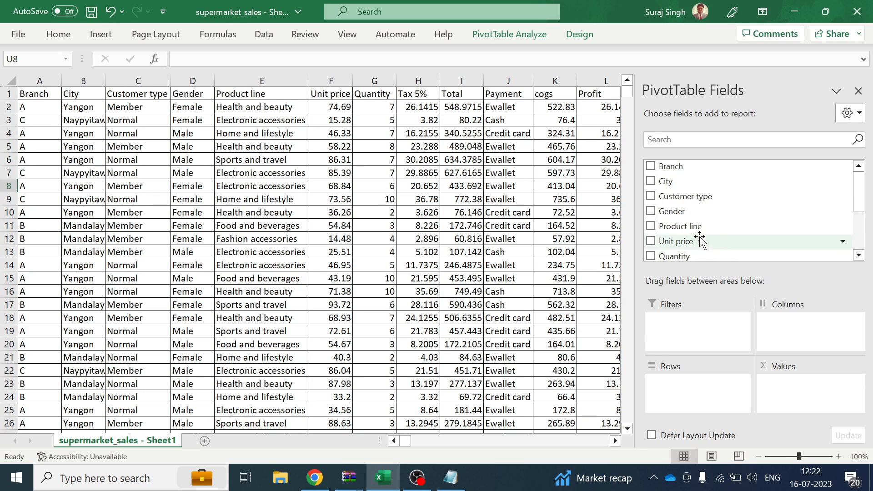
# Step: Lay out the pivot table with Product line as rows, Gender as columns and the count of Gender as values, and close the field list
pyautogui.moveTo(699, 231); pyautogui.dragTo(682, 383)
pyautogui.moveTo(672, 211); pyautogui.dragTo(814, 326)
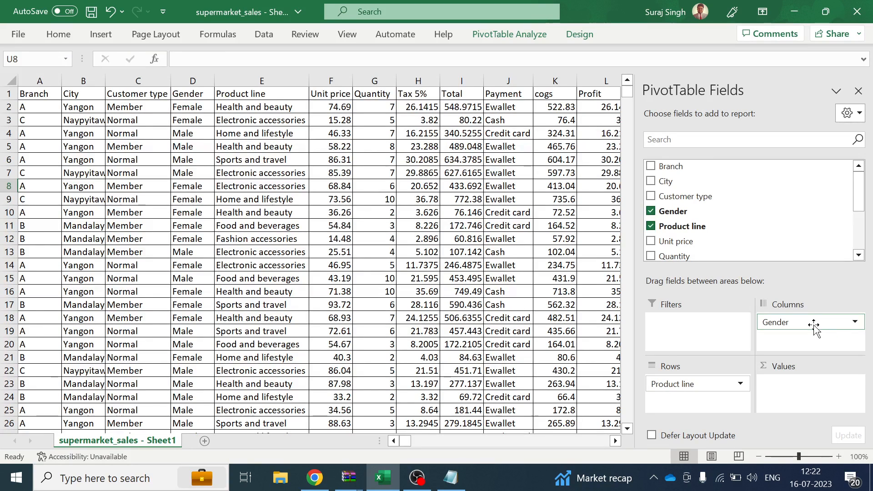
pyautogui.moveTo(681, 217); pyautogui.dragTo(803, 390)
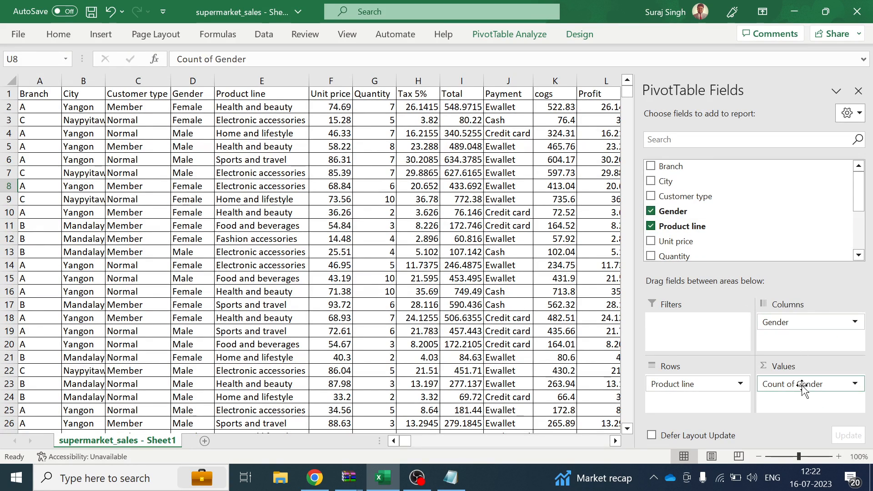
pyautogui.click(857, 91)
pyautogui.moveTo(548, 440)
pyautogui.mouseDown()
pyautogui.moveTo(563, 440)
pyautogui.moveTo(554, 445)
pyautogui.mouseUp()
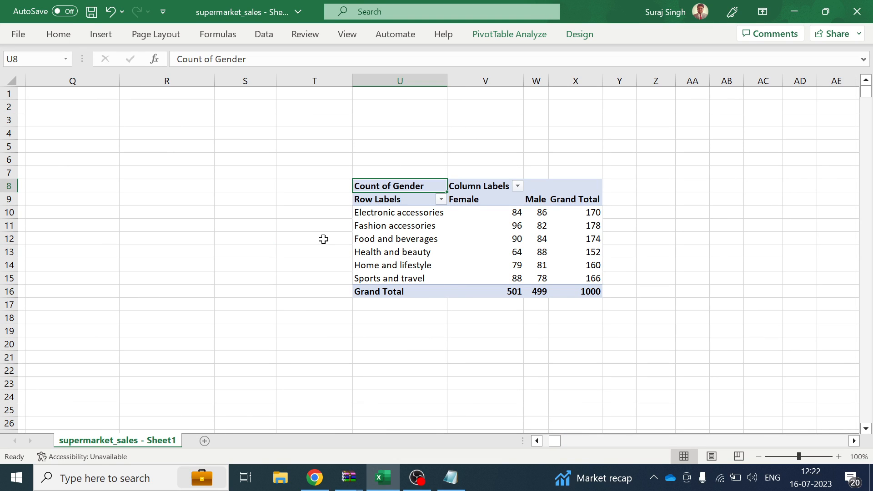
# Step: Inspect the pivot table's Fashion accessories row and the Female and Male counts for Food and beverages
pyautogui.click(357, 227)
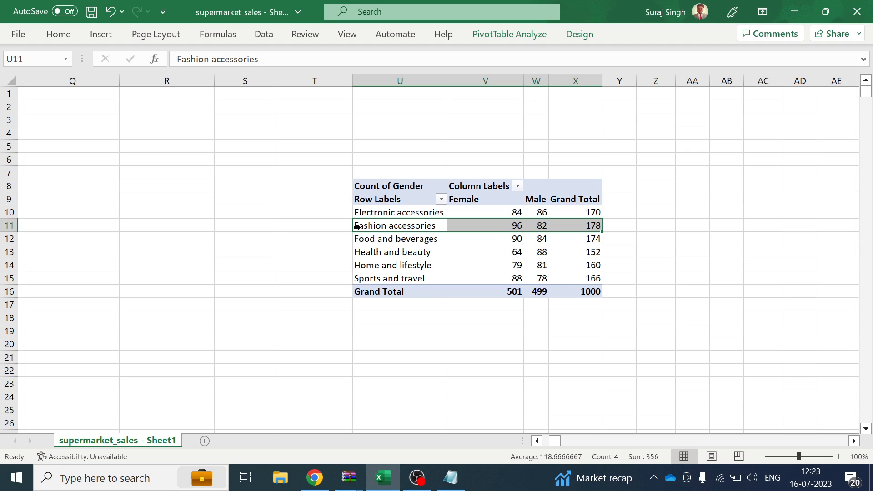
pyautogui.click(384, 241)
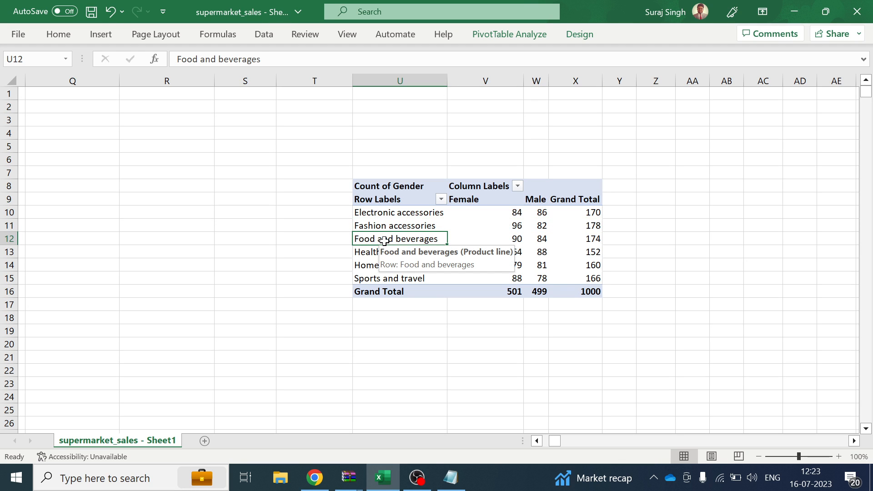
pyautogui.click(487, 239)
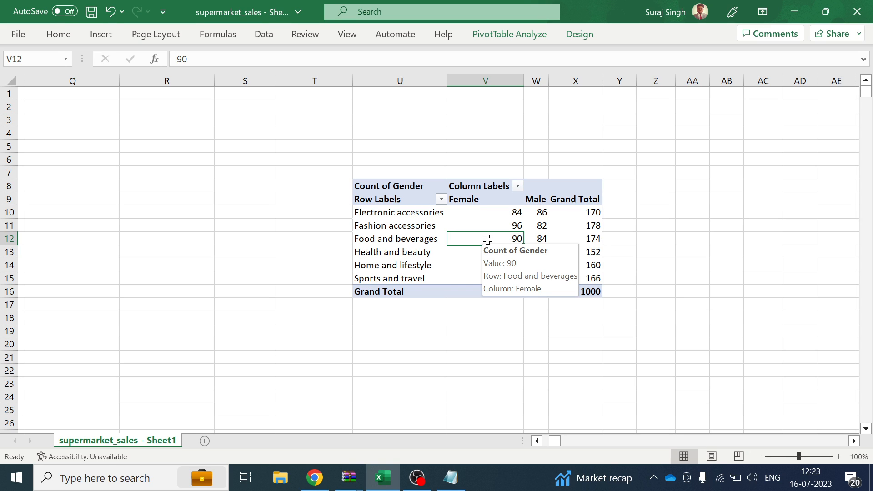
pyautogui.click(540, 238)
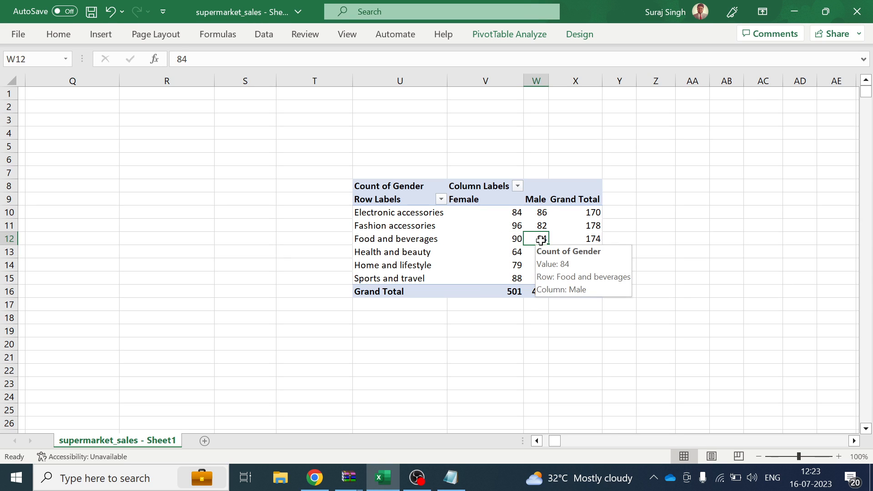
pyautogui.click(502, 241)
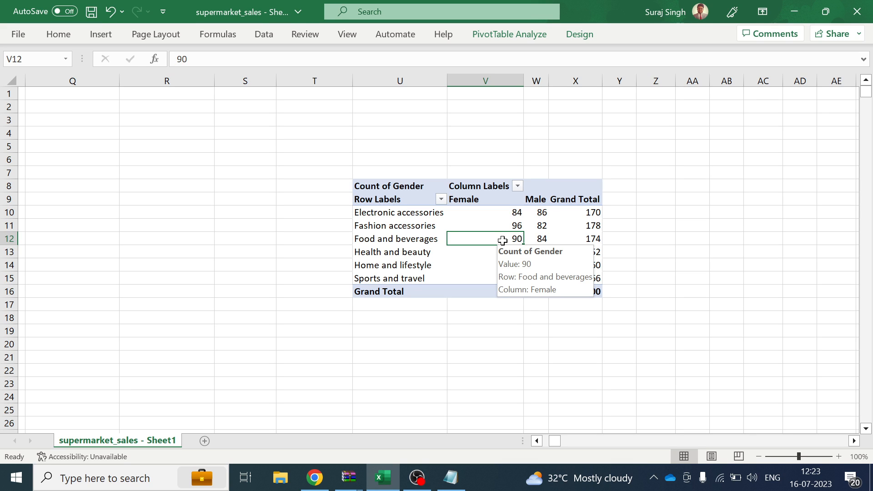
# Step: Drill down into the Female Food and beverages count on a new sheet and select all its Product line entries to check their number
pyautogui.doubleClick(468, 239)
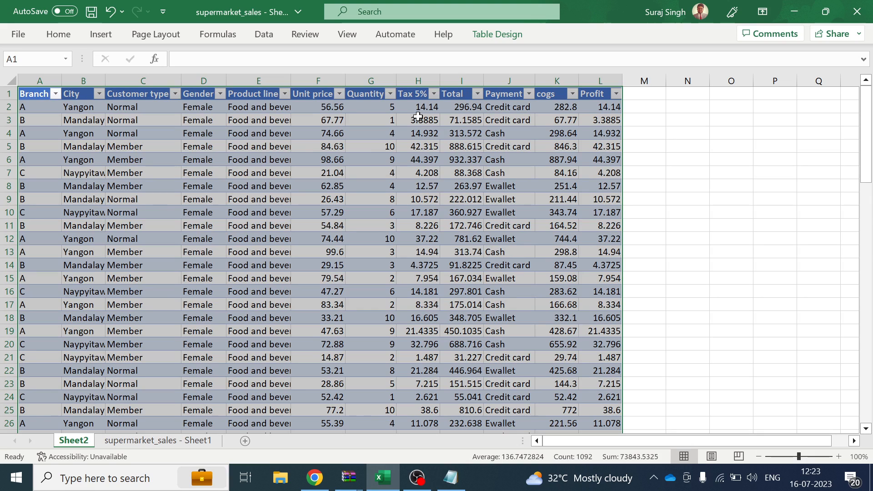
pyautogui.click(284, 94)
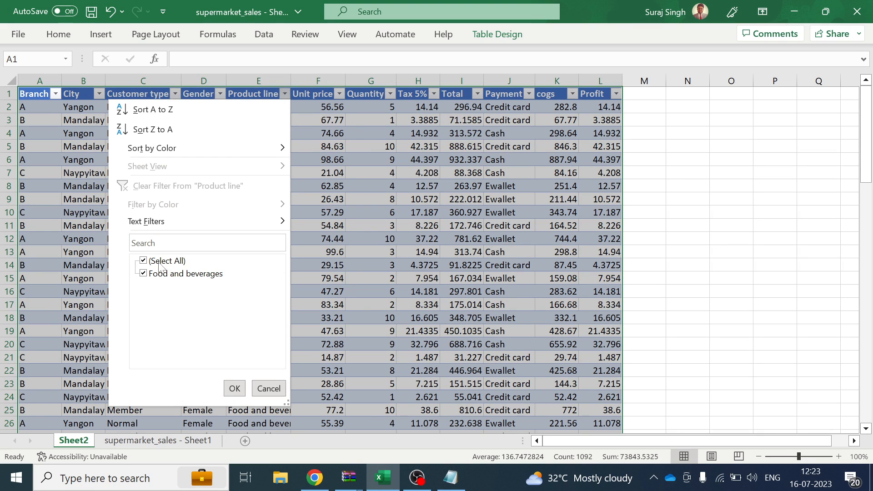
pyautogui.click(235, 388)
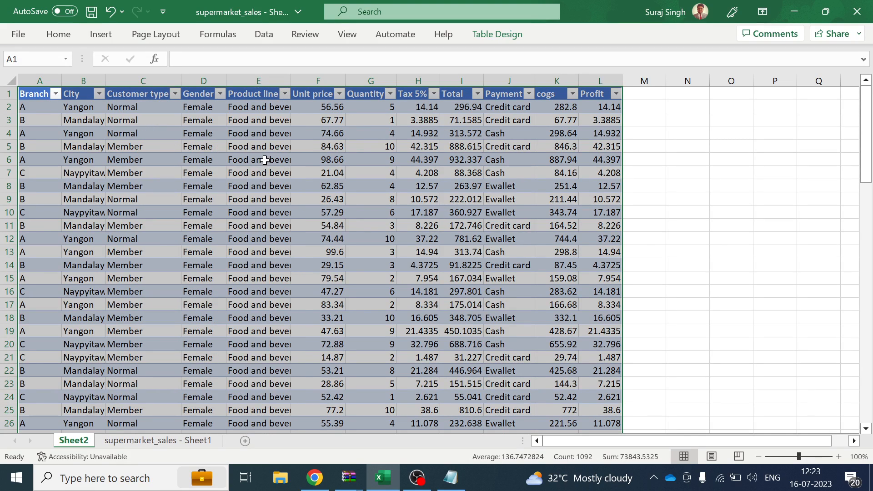
pyautogui.click(253, 108)
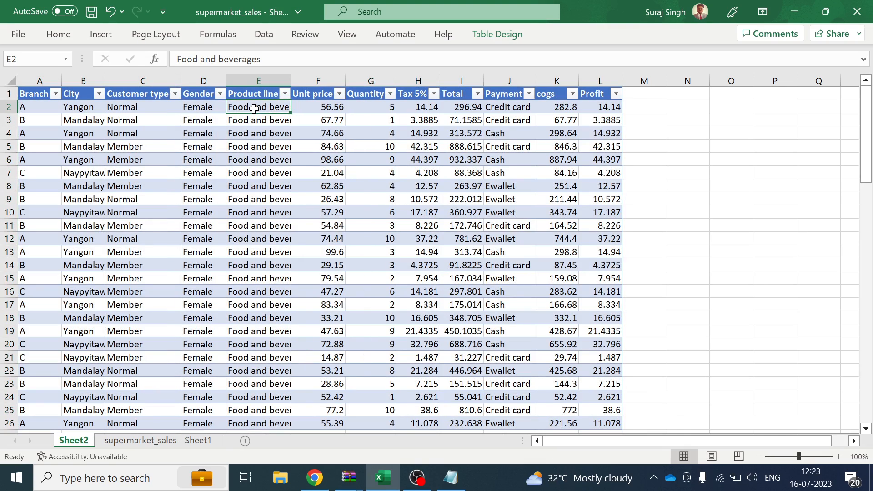
pyautogui.hotkey('ctrl', 'shift', 'Down')
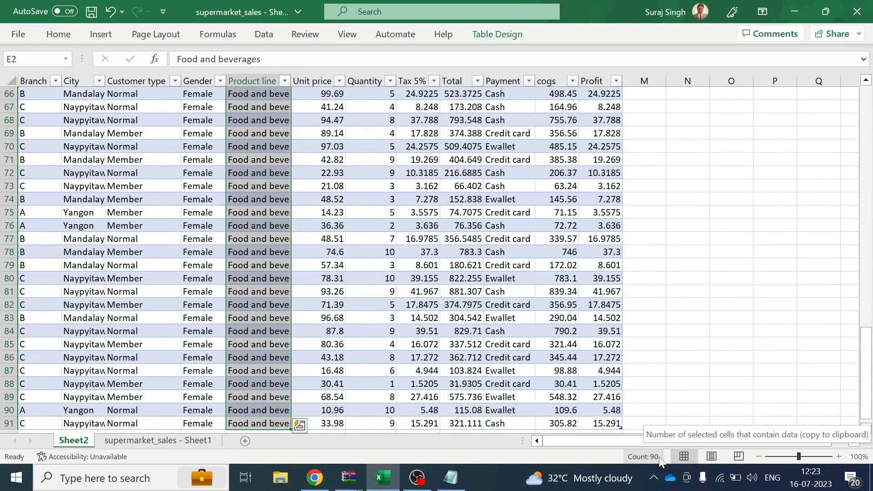
pyautogui.moveTo(866, 362); pyautogui.dragTo(872, 109)
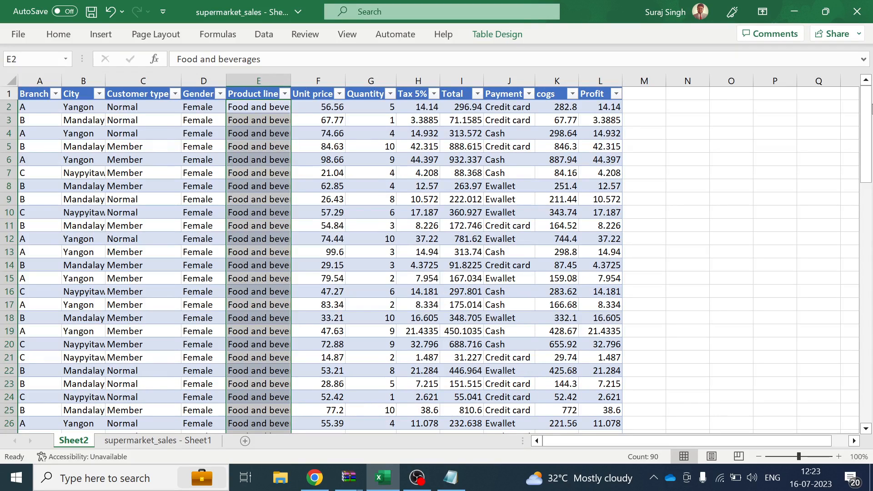
# Step: Return to the supermarket_sales - Sheet1 sheet and inspect the Female count for Sports and travel in the pivot table
pyautogui.click(170, 440)
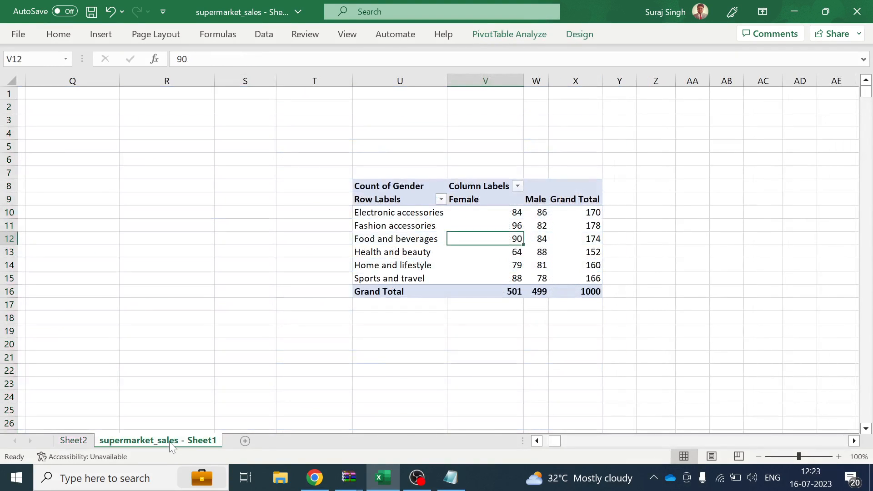
pyautogui.click(382, 280)
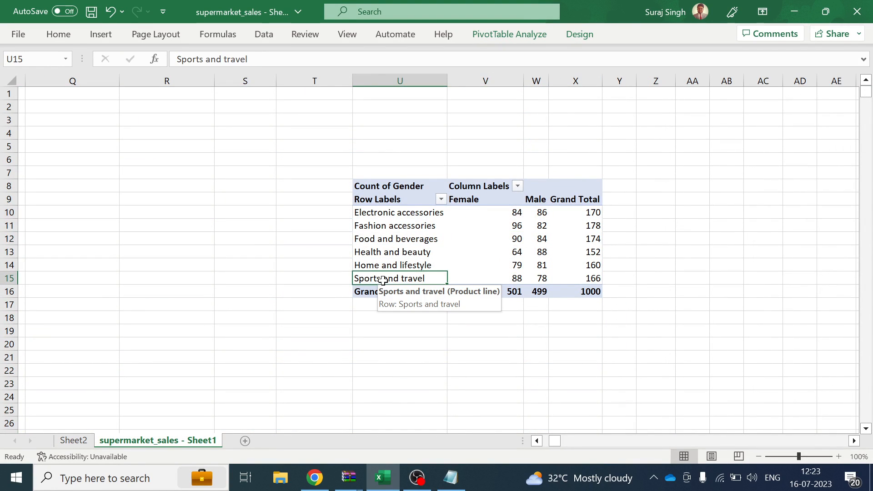
pyautogui.click(509, 280)
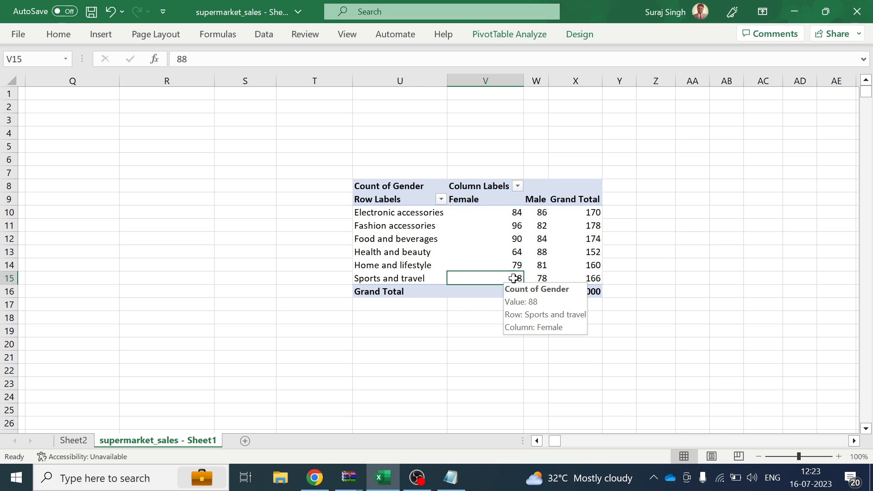
# Step: Inspect the Male count for Sports and travel and the Female count for Health and beauty in the pivot table
pyautogui.click(535, 278)
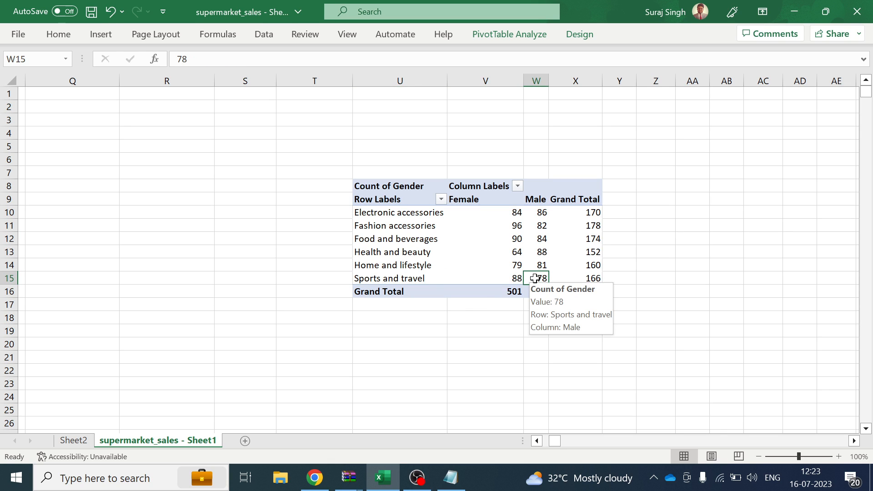
pyautogui.click(415, 258)
pyautogui.click(414, 255)
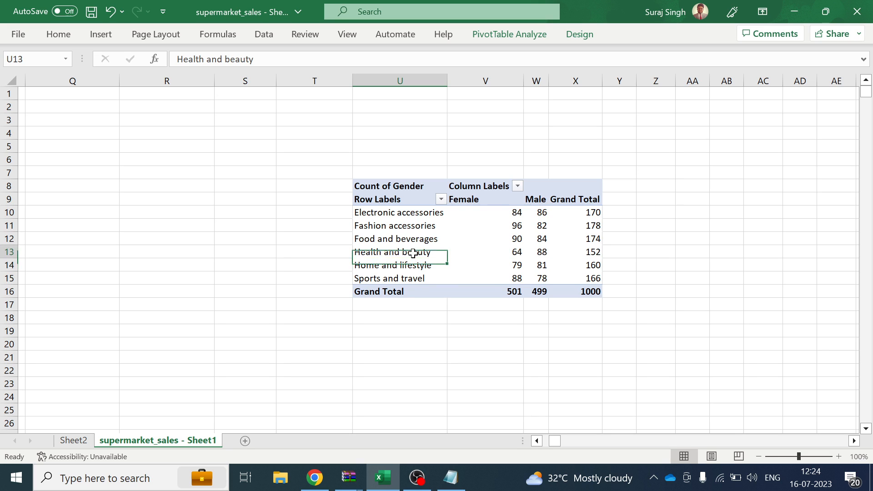
pyautogui.click(551, 254)
pyautogui.click(518, 253)
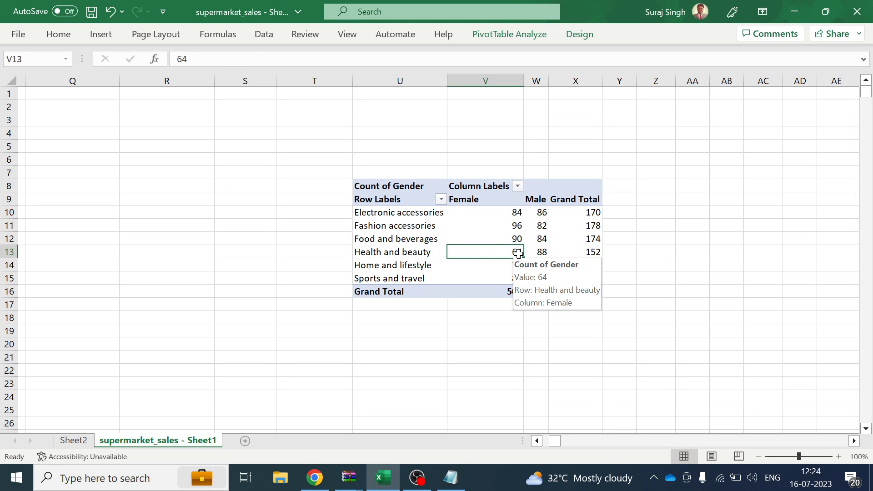
# Step: Switch to the Notepad task list, highlight "Payment mode wise vs product line" as the second analysis, and return to Excel
pyautogui.click(450, 477)
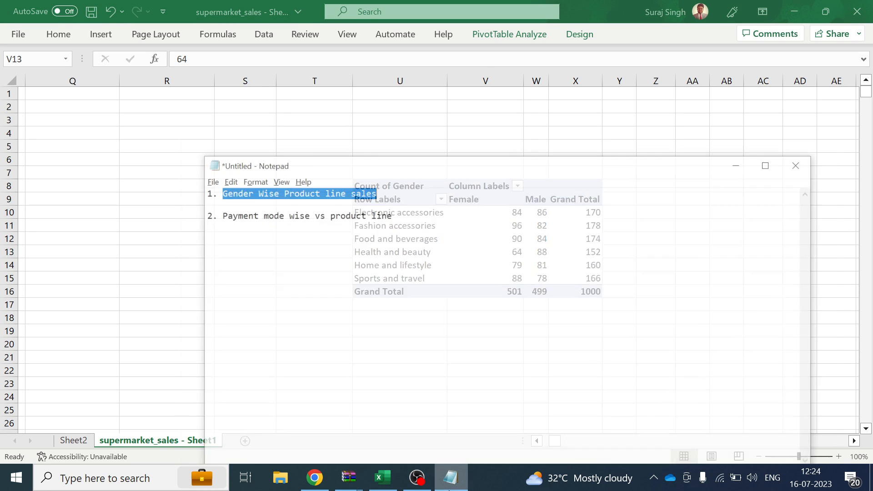
pyautogui.moveTo(205, 195); pyautogui.dragTo(385, 195)
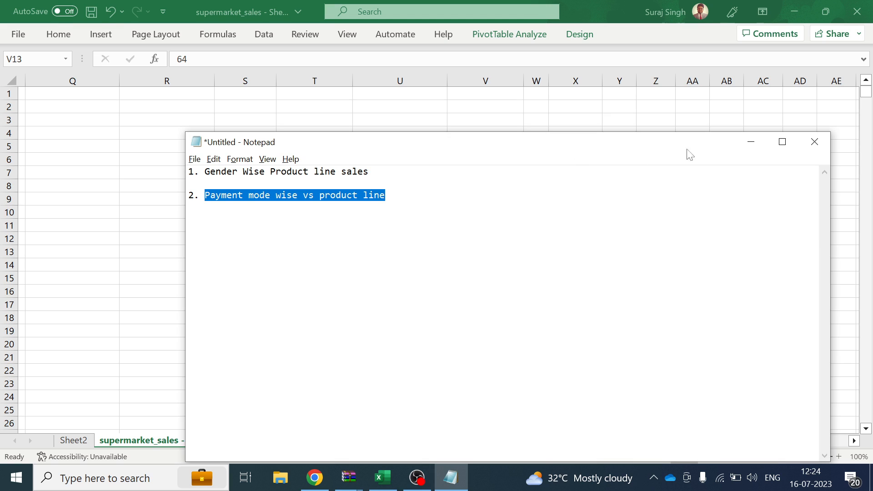
pyautogui.click(749, 141)
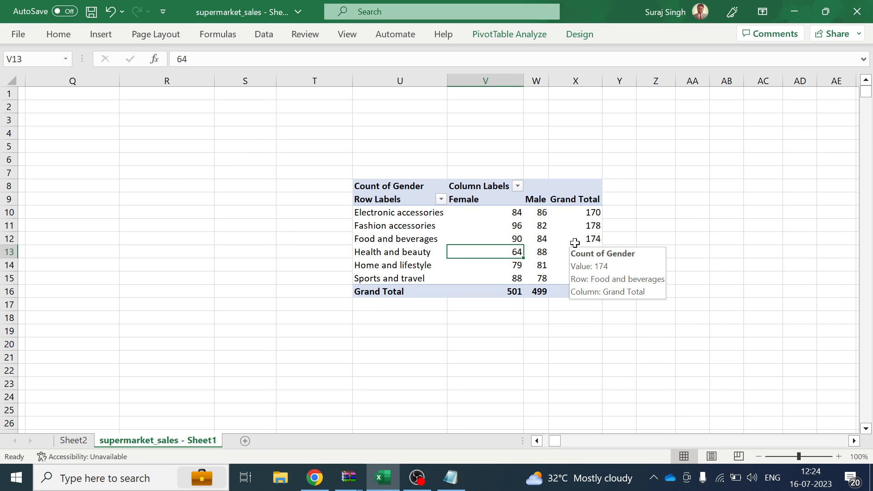
# Step: Reopen the pivot table's field list and remove Product line, Gender and Count of Gender from the layout
pyautogui.click(354, 209)
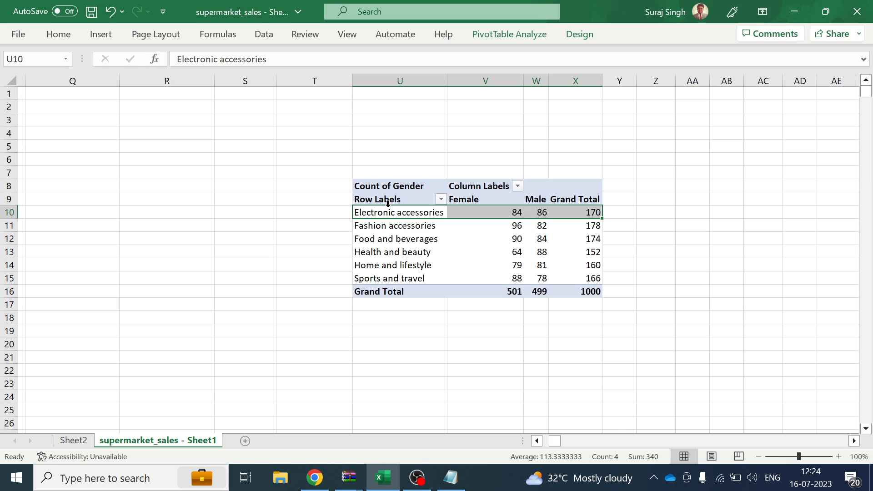
pyautogui.click(410, 227)
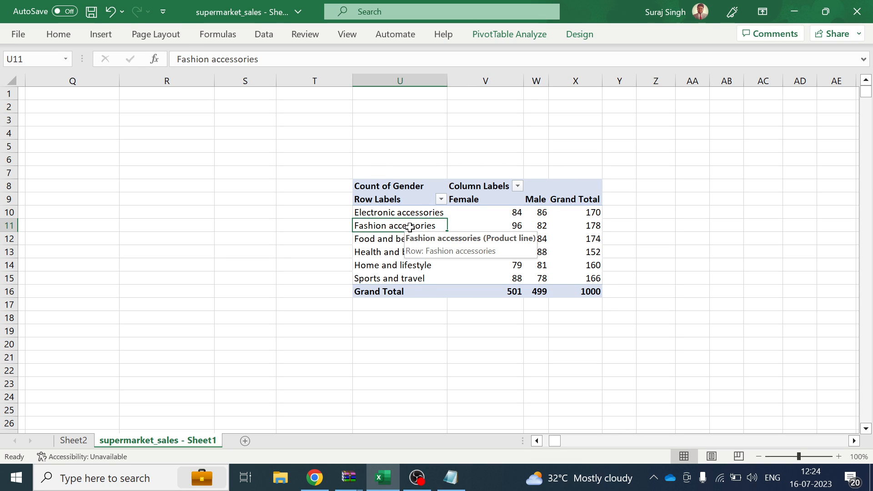
pyautogui.click(515, 41)
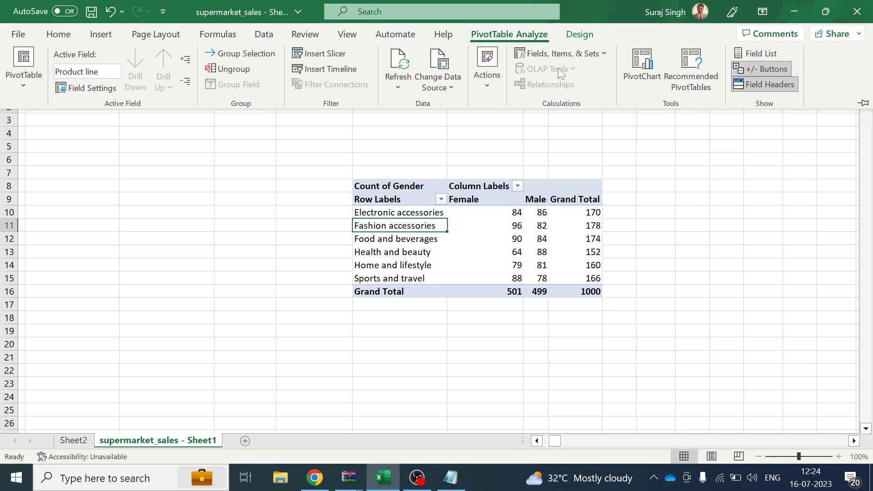
pyautogui.click(760, 53)
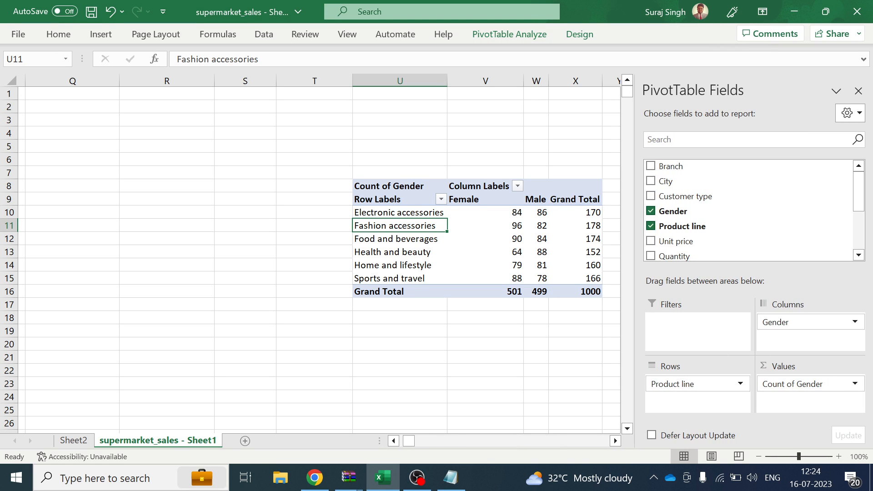
pyautogui.moveTo(684, 385); pyautogui.dragTo(709, 196)
pyautogui.moveTo(785, 321); pyautogui.dragTo(729, 217)
pyautogui.moveTo(781, 387); pyautogui.dragTo(717, 210)
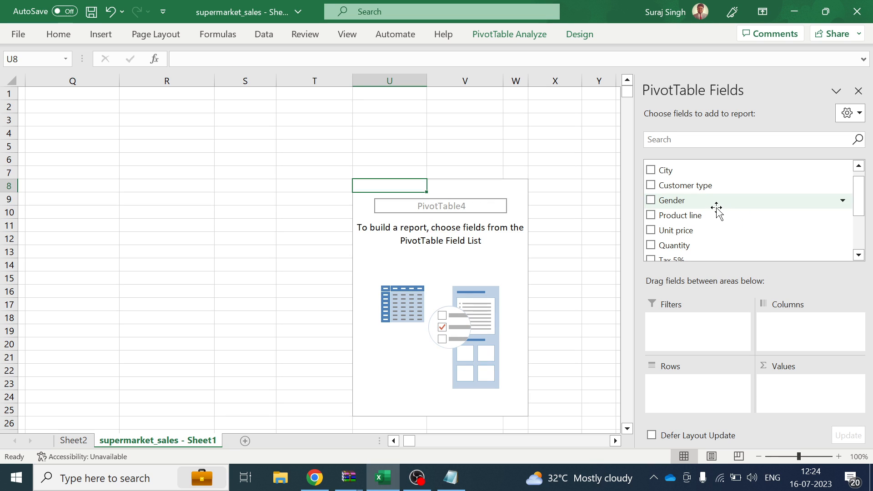
# Step: Lay out the pivot table with Product line as rows, Payment as columns and the count of Payment as values, and close the field list
pyautogui.moveTo(733, 215); pyautogui.dragTo(686, 396)
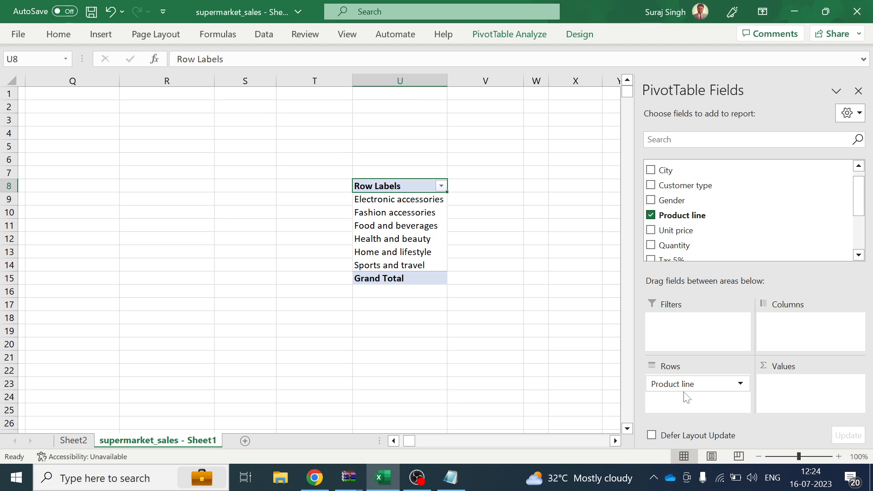
pyautogui.moveTo(859, 210); pyautogui.dragTo(859, 233)
pyautogui.moveTo(691, 239); pyautogui.dragTo(793, 329)
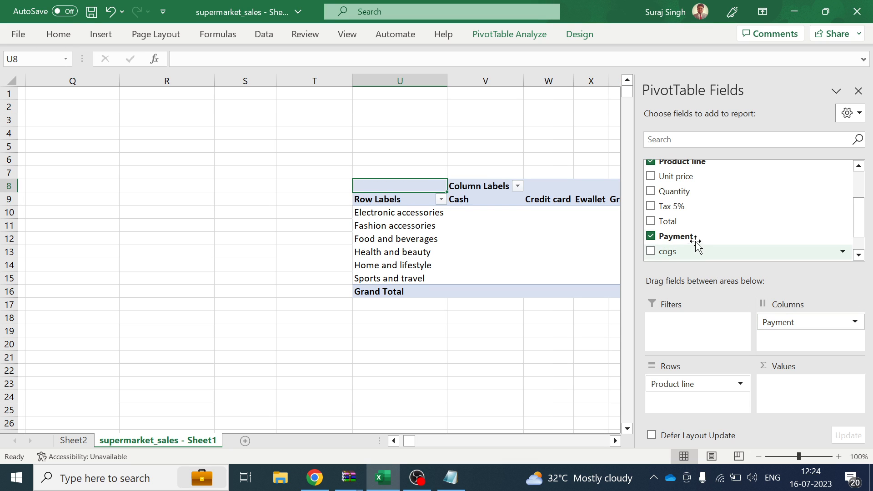
pyautogui.moveTo(686, 238); pyautogui.dragTo(773, 384)
pyautogui.click(858, 91)
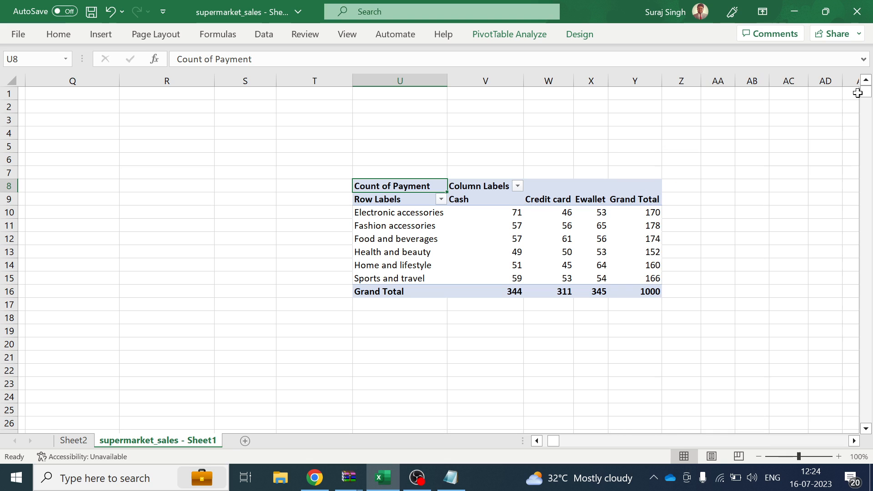
# Step: Examine the Electronic accessories counts for Cash, Credit card and Ewallet and the row's grand total
pyautogui.click(410, 213)
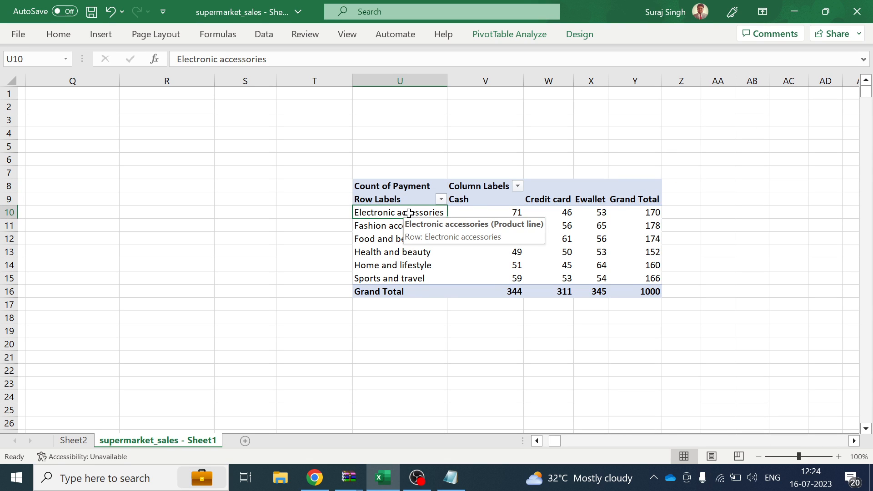
pyautogui.click(474, 213)
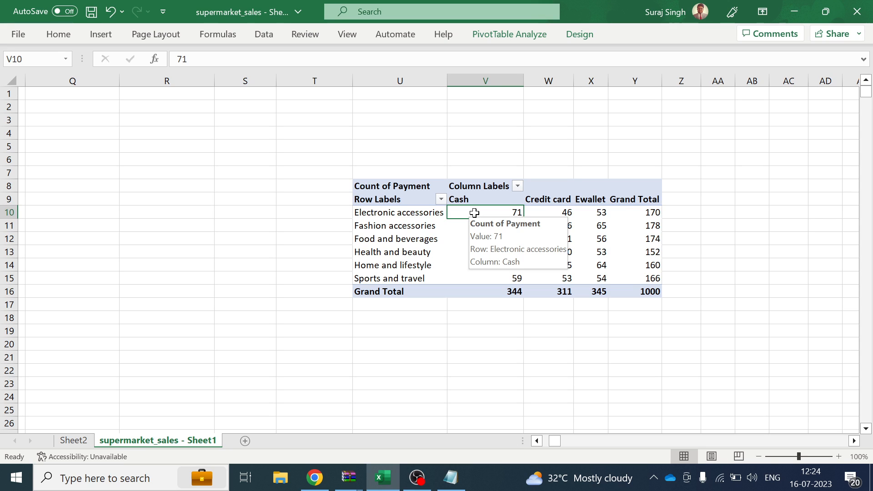
pyautogui.click(534, 200)
pyautogui.click(543, 212)
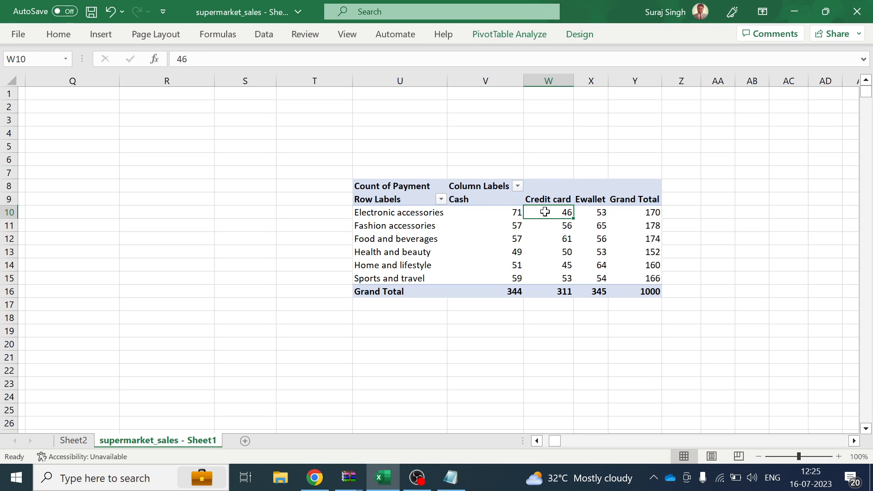
pyautogui.click(587, 216)
pyautogui.click(636, 210)
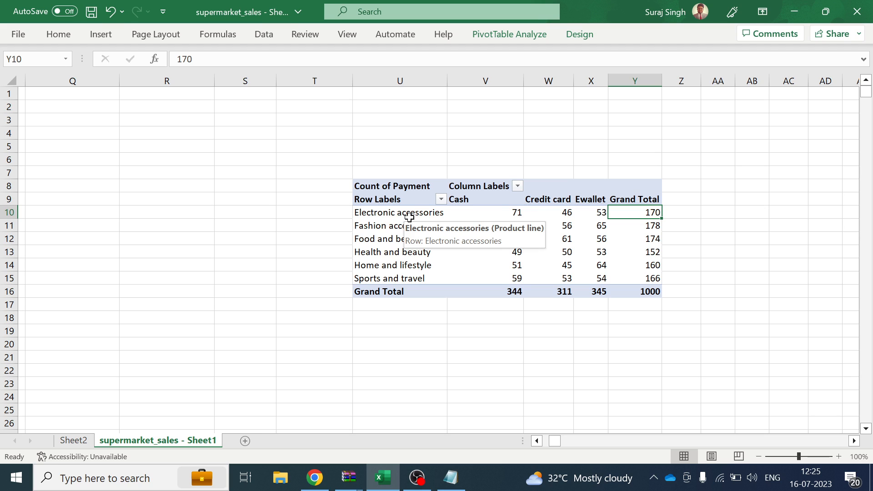
pyautogui.click(491, 213)
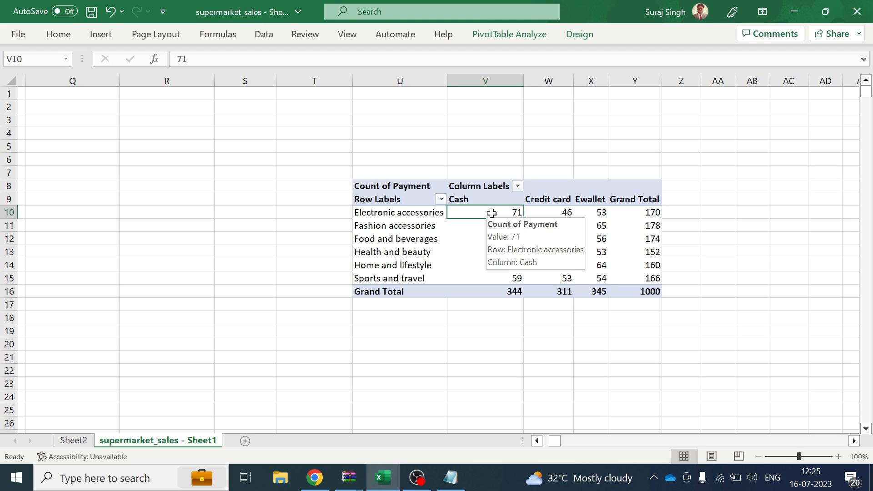
pyautogui.click(547, 213)
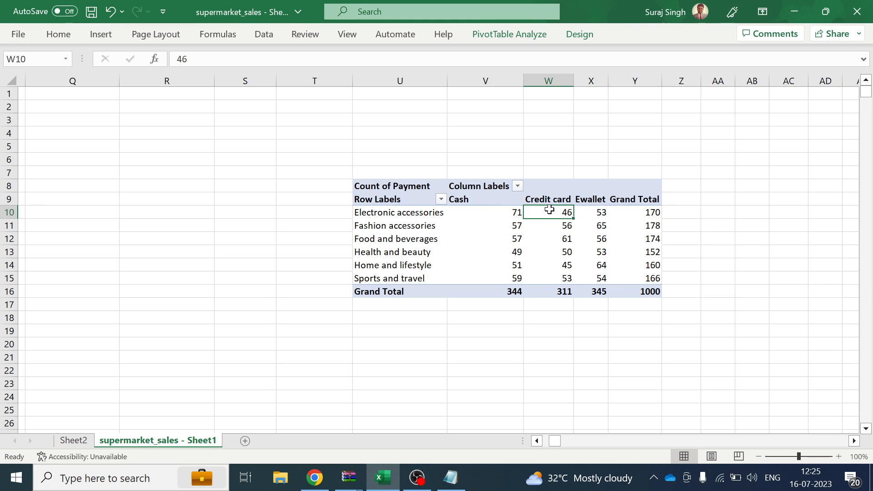
pyautogui.click(590, 213)
pyautogui.click(610, 314)
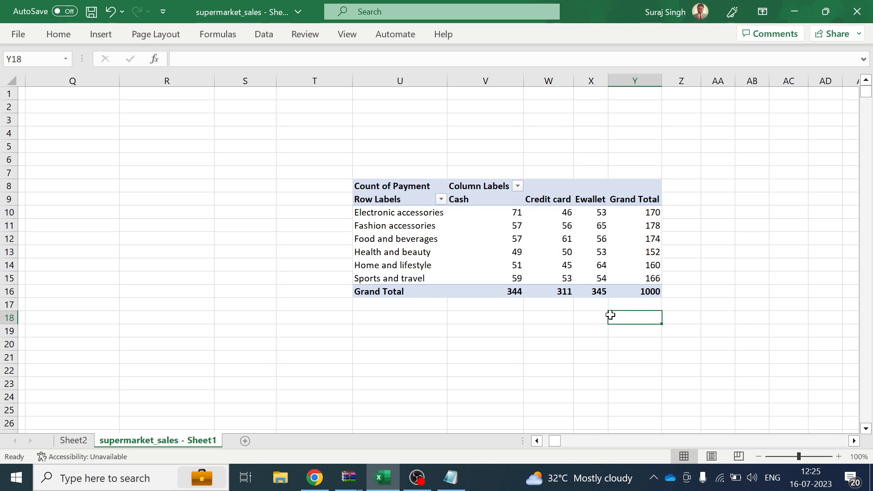
# Step: Inspect the Food and beverages row and its Credit card count in the pivot table
pyautogui.click(427, 238)
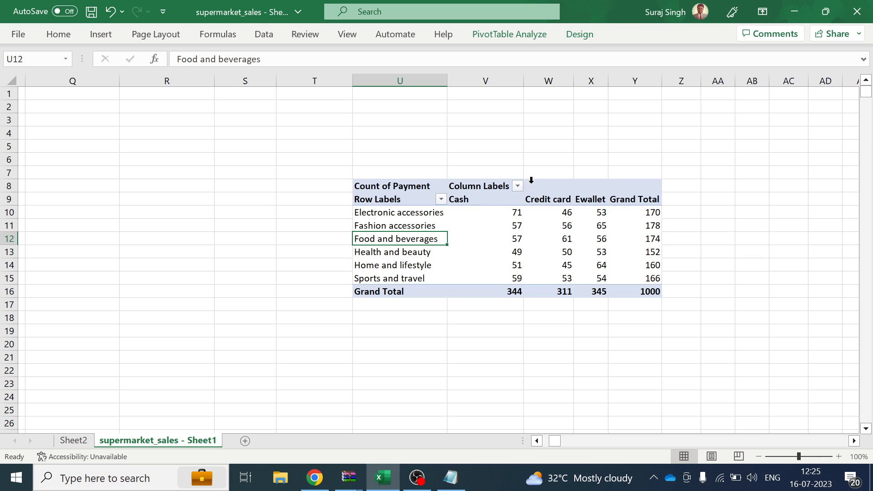
pyautogui.click(553, 193)
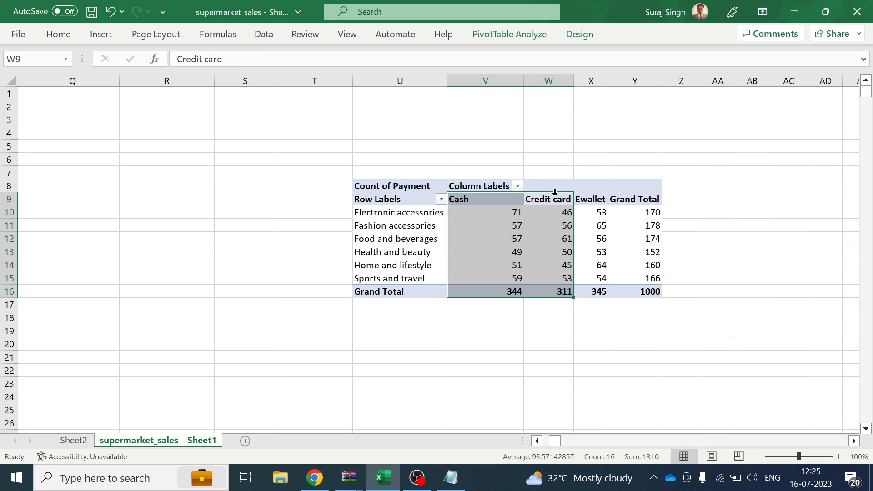
pyautogui.click(562, 237)
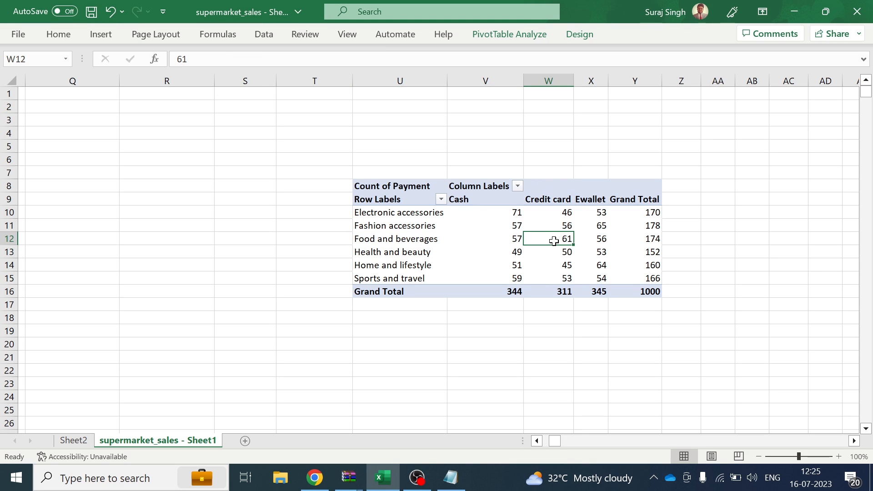
pyautogui.moveTo(553, 240)
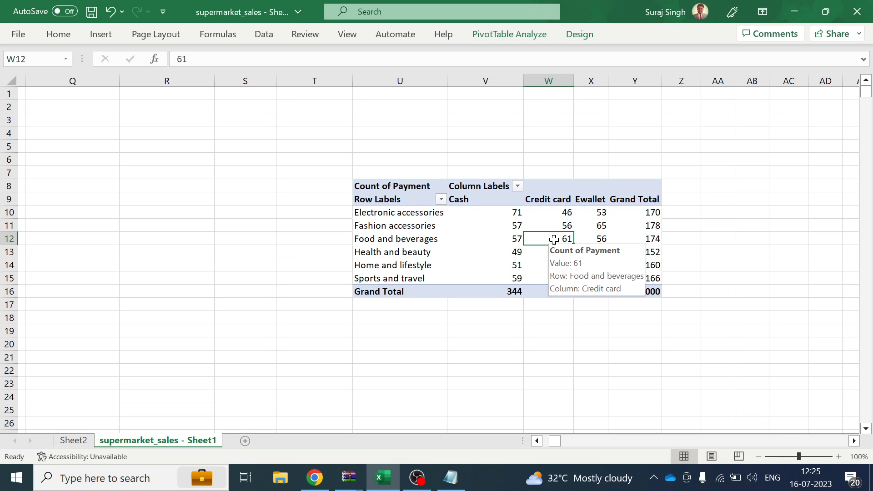
# Step: Change the pivot table's report layout to Outline Form to replace the generic Row Labels and Column Labels headings with field names
pyautogui.click(393, 198)
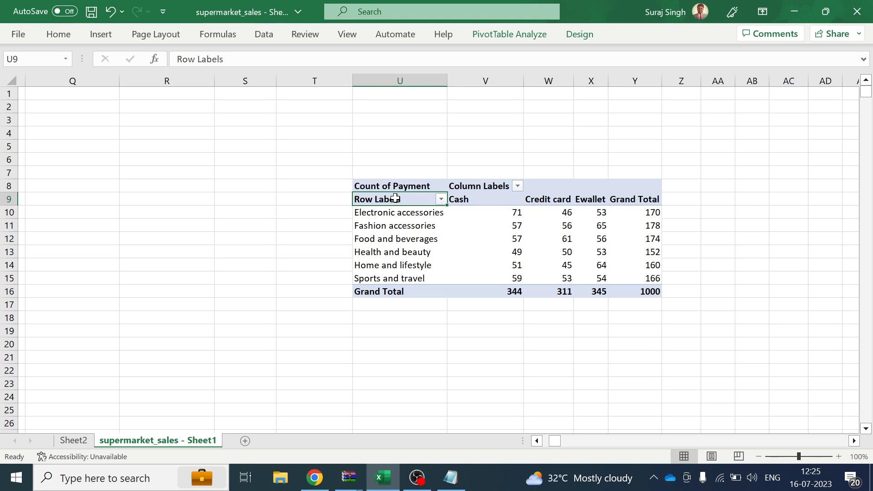
pyautogui.click(469, 183)
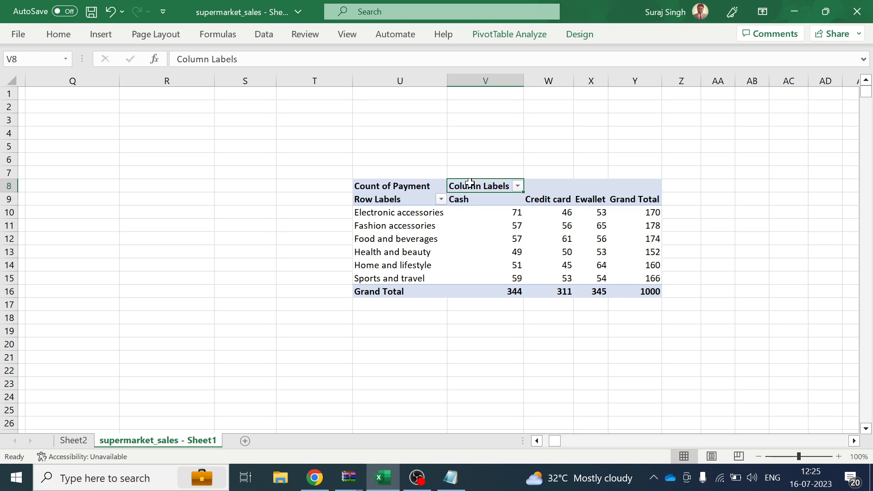
pyautogui.click(389, 201)
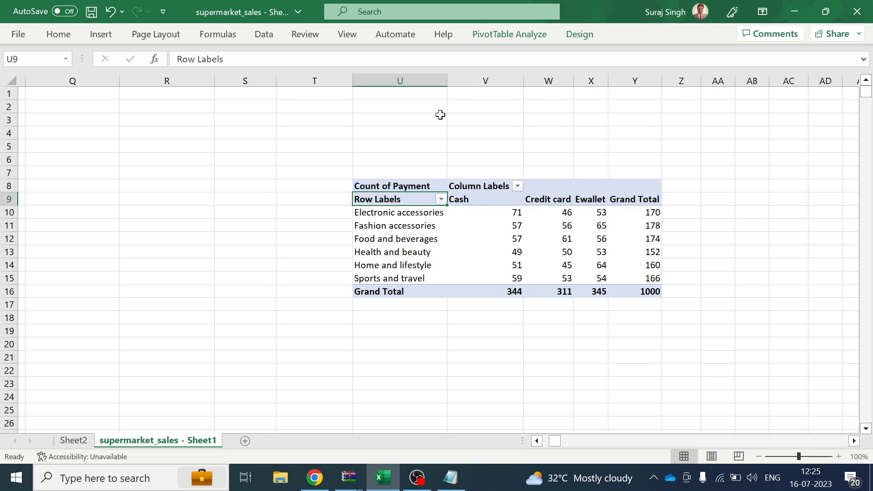
pyautogui.click(578, 33)
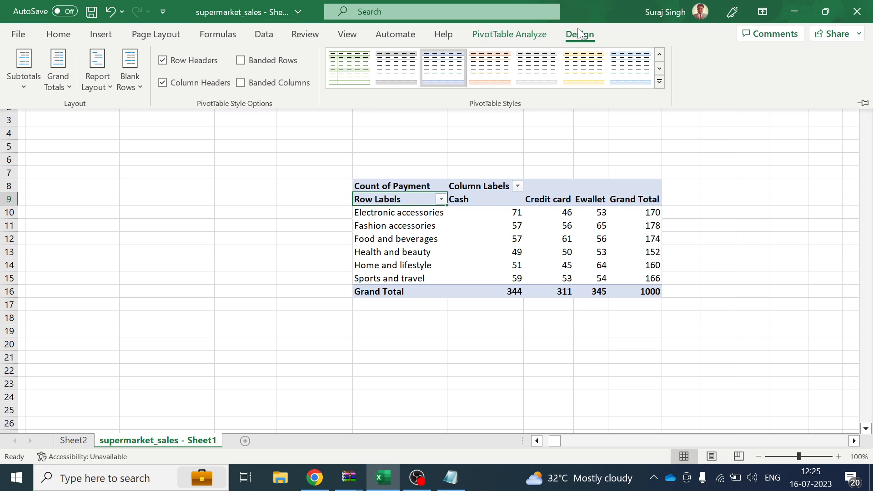
pyautogui.click(105, 83)
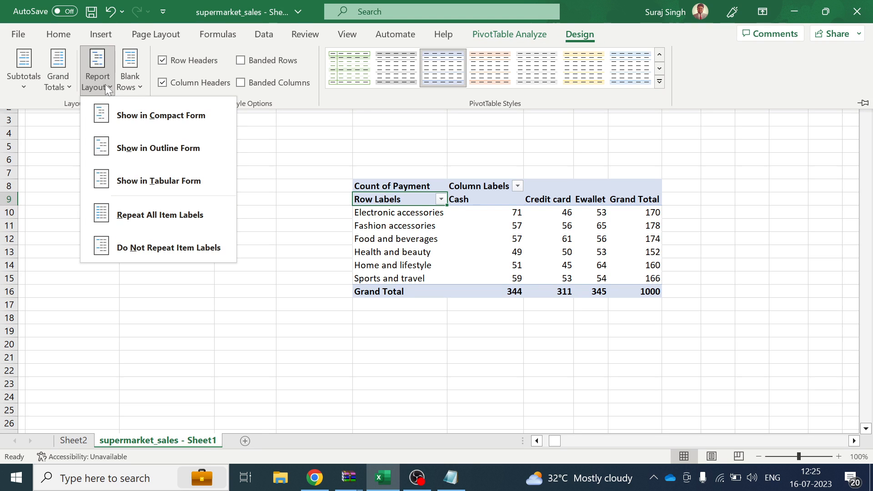
pyautogui.click(133, 142)
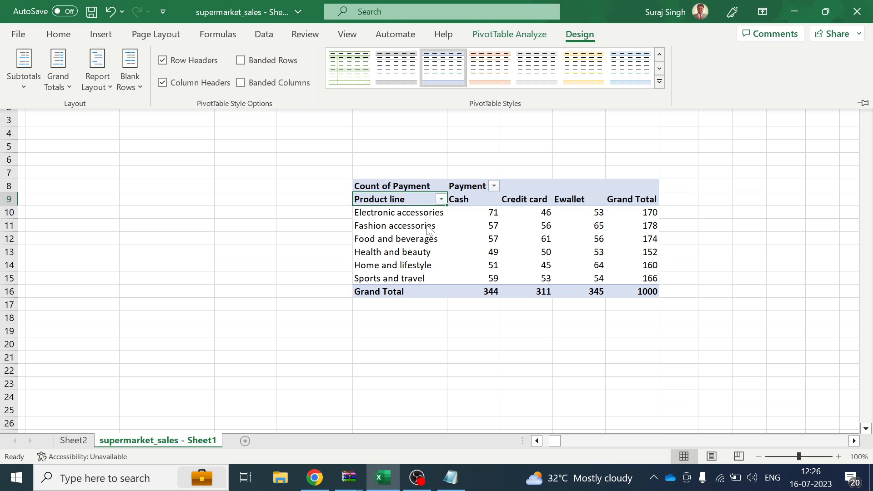
# Step: Apply the light orange style to the pivot table, try banded rows, and enable banded columns instead
pyautogui.click(482, 76)
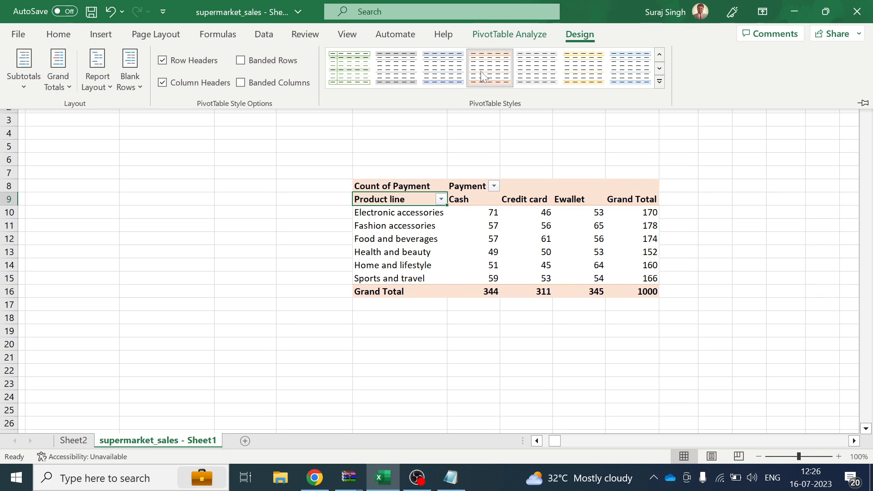
pyautogui.click(241, 60)
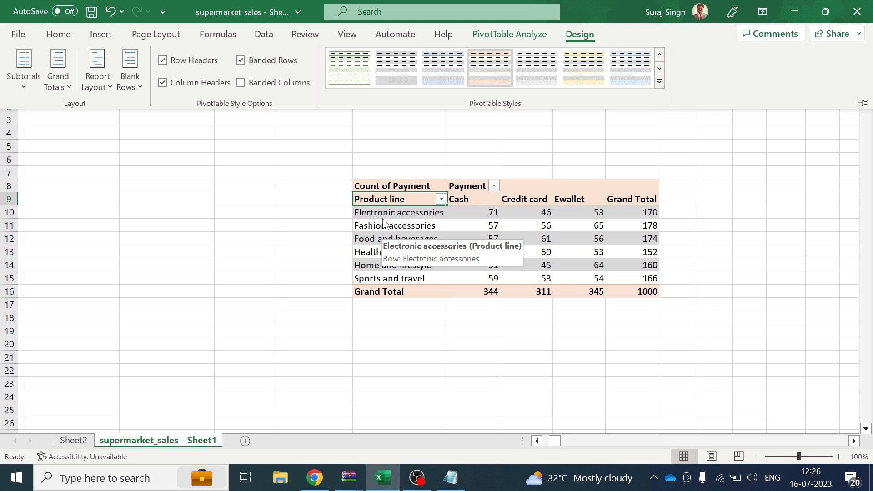
pyautogui.click(240, 60)
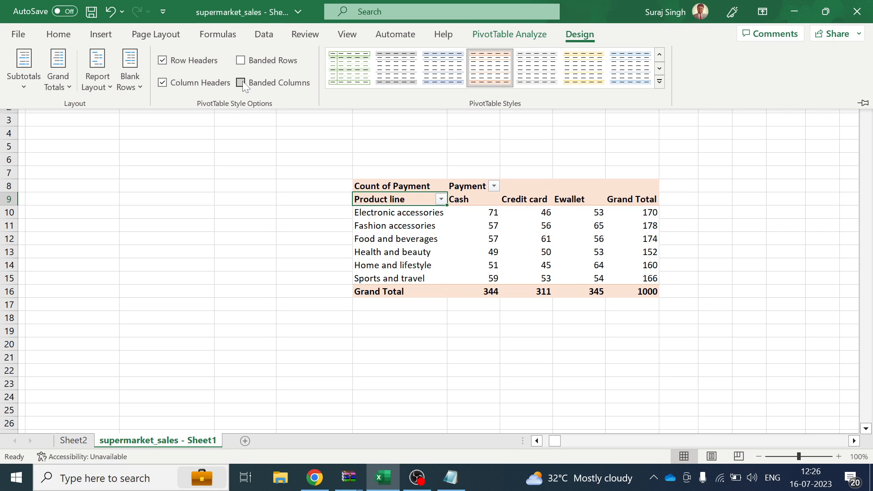
pyautogui.click(241, 83)
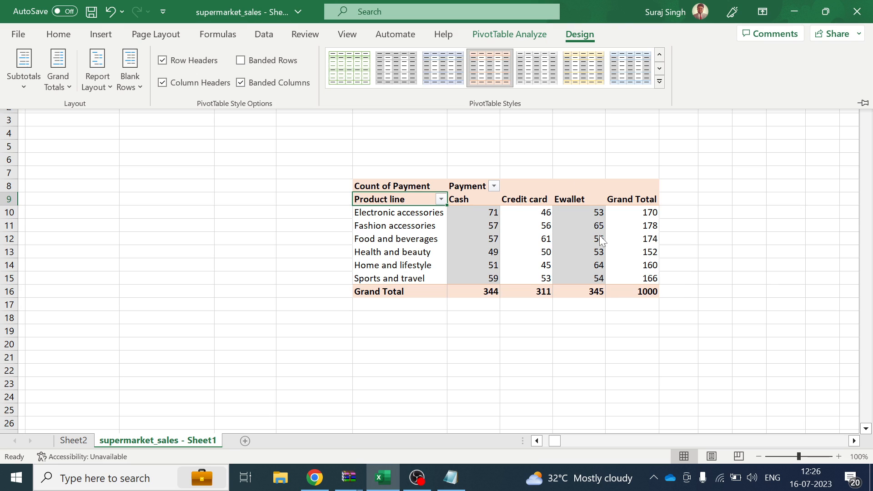
# Step: Turn off banded columns for the pivot table and apply the option to insert a blank line after each item
pyautogui.moveTo(601, 241)
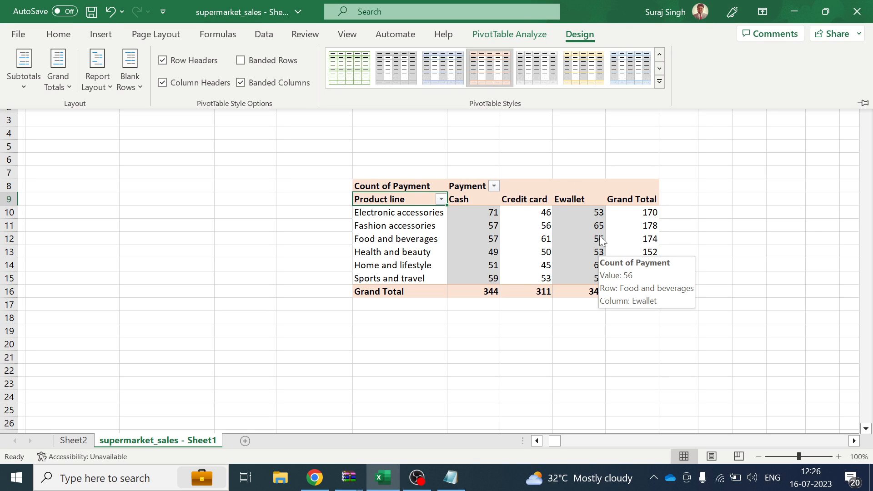
pyautogui.click(241, 82)
pyautogui.click(124, 91)
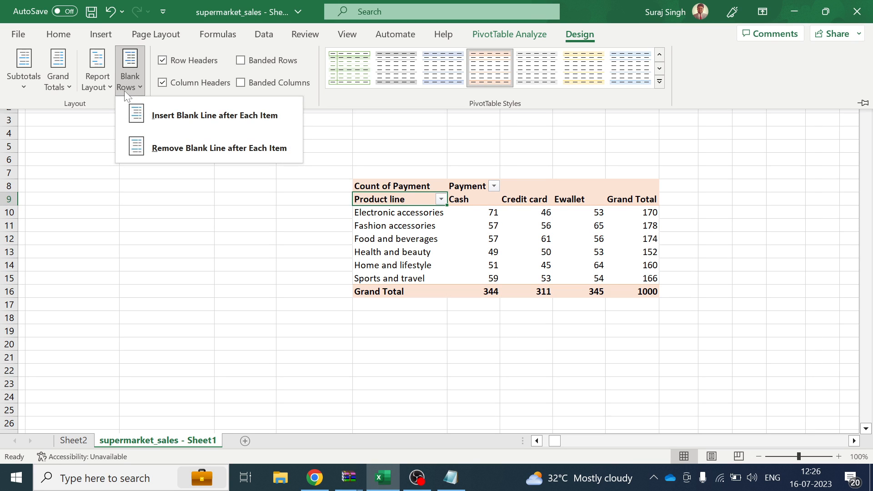
pyautogui.click(150, 120)
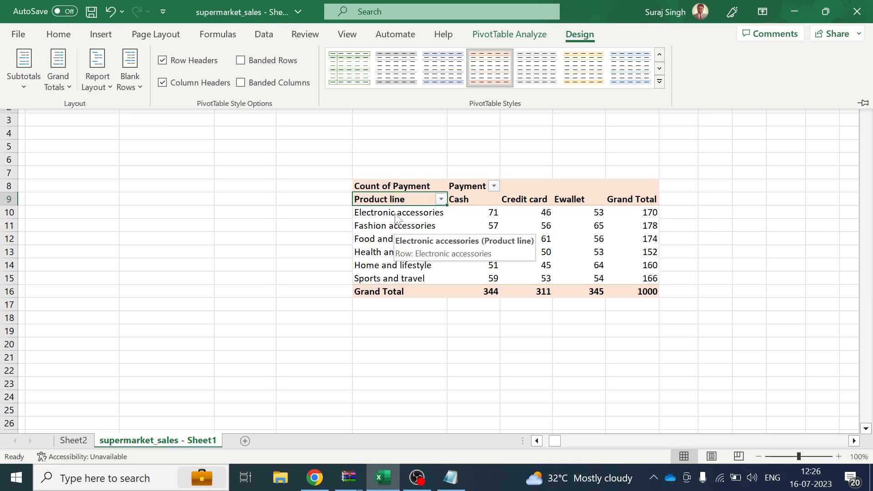
# Step: Switch the payment pivot table's report layout back to Compact Form
pyautogui.click(110, 75)
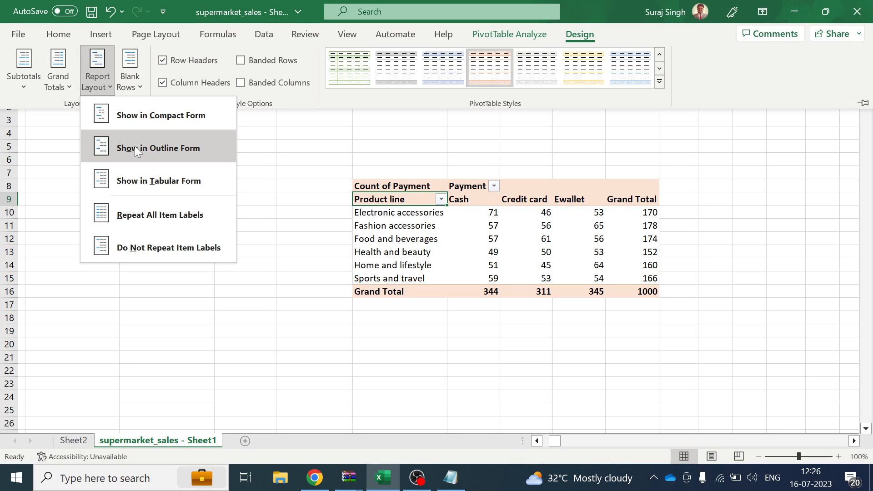
pyautogui.click(135, 125)
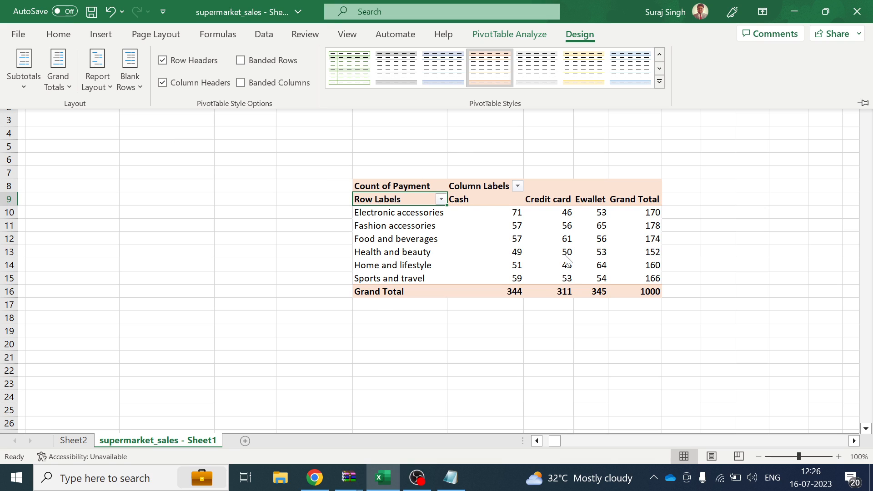
pyautogui.moveTo(551, 252)
pyautogui.moveTo(558, 444); pyautogui.dragTo(197, 179)
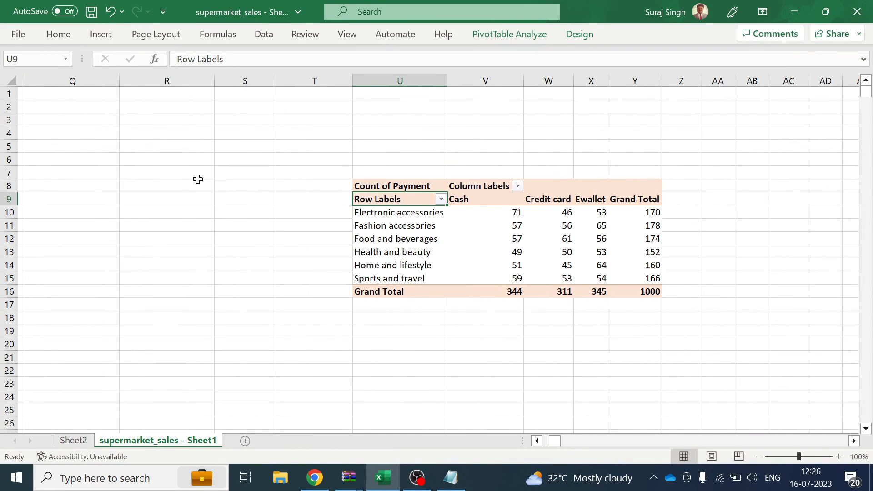